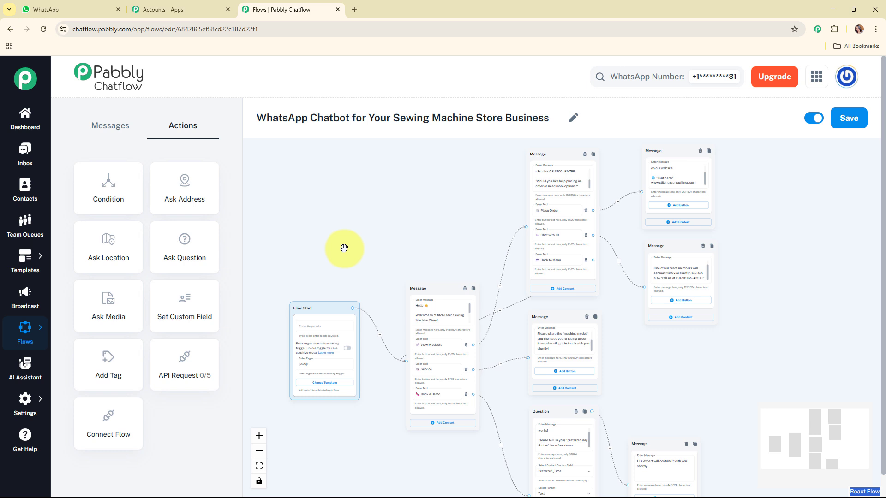
# Step: Switch to WhatsApp and send "Hey I want to buy a sewing machine" in the Pabbly Chatflow chat
pyautogui.click(83, 6)
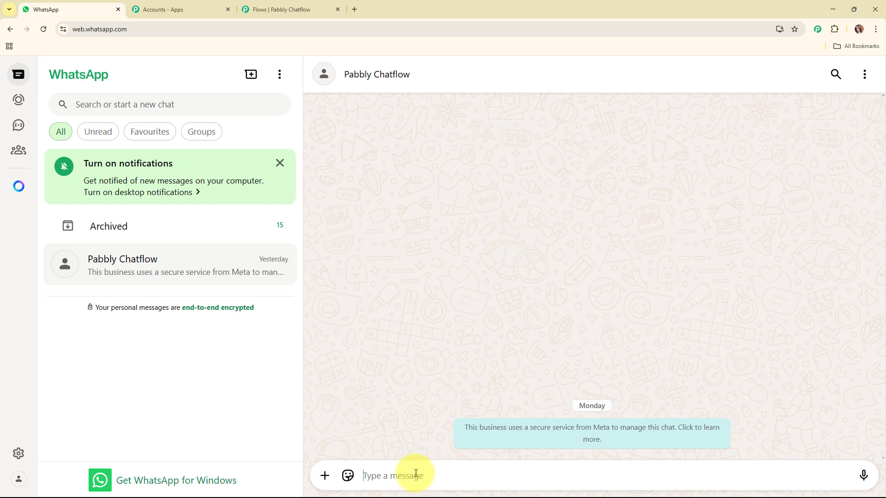
pyautogui.write('Hey ')
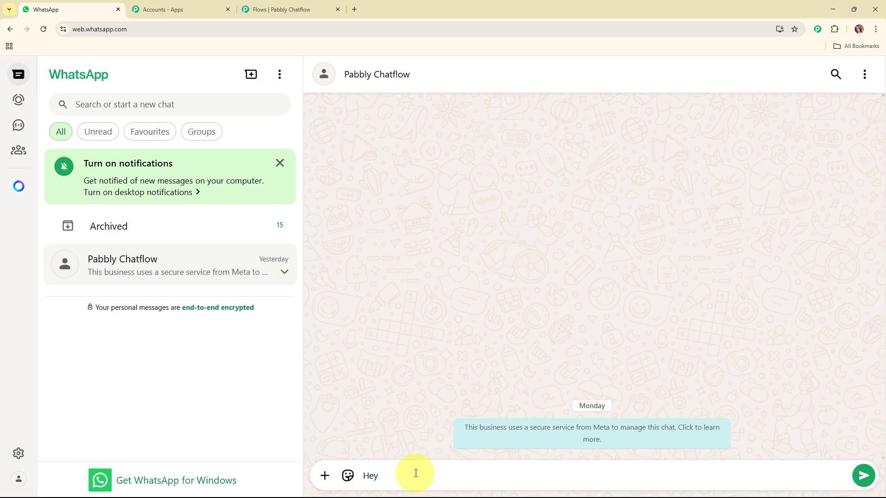
pyautogui.write('I want to buy a sewing machine')
pyautogui.press('Return')
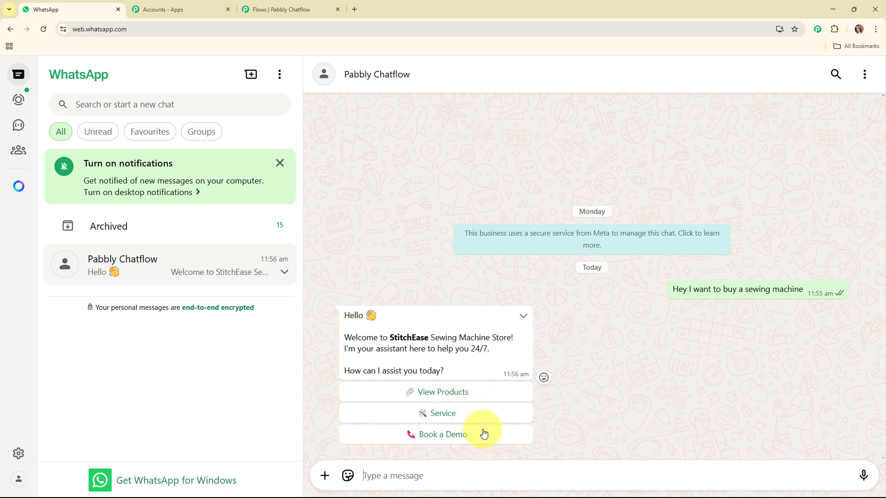
# Step: Test the chatbot's product branch by choosing the replies View Products, Place Order, Chat with Us and Back to Menu
pyautogui.click(477, 392)
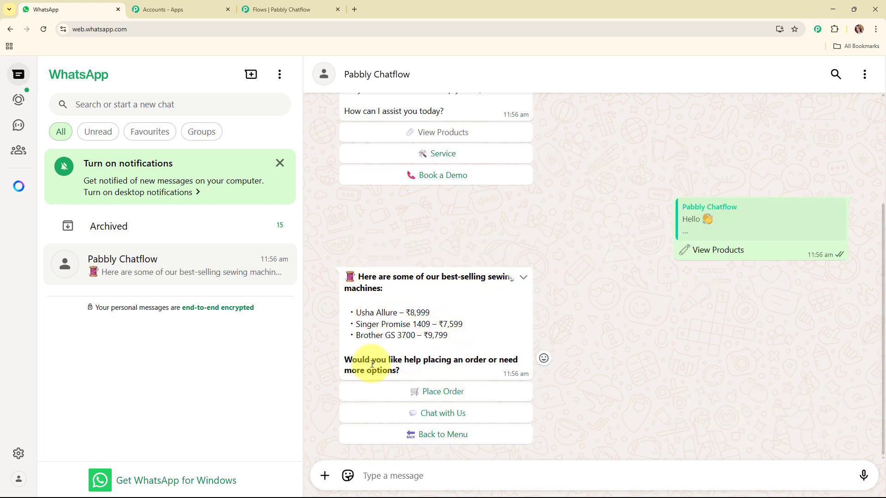
pyautogui.click(440, 392)
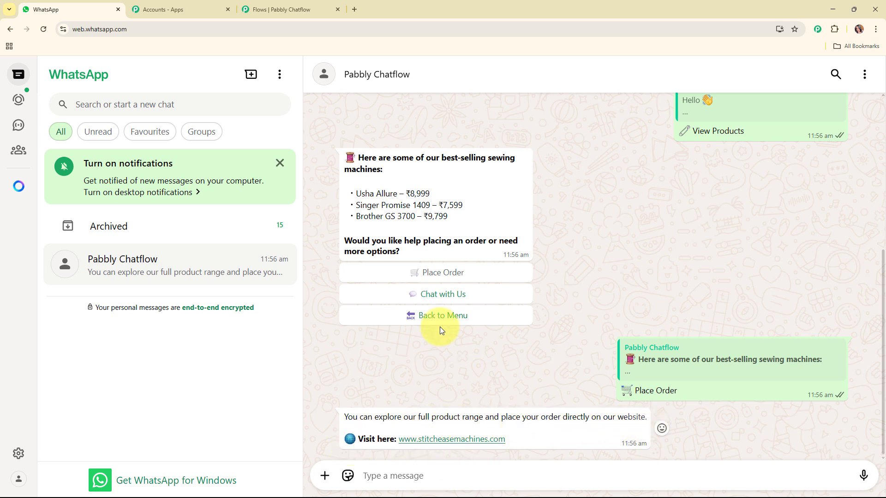
pyautogui.click(430, 300)
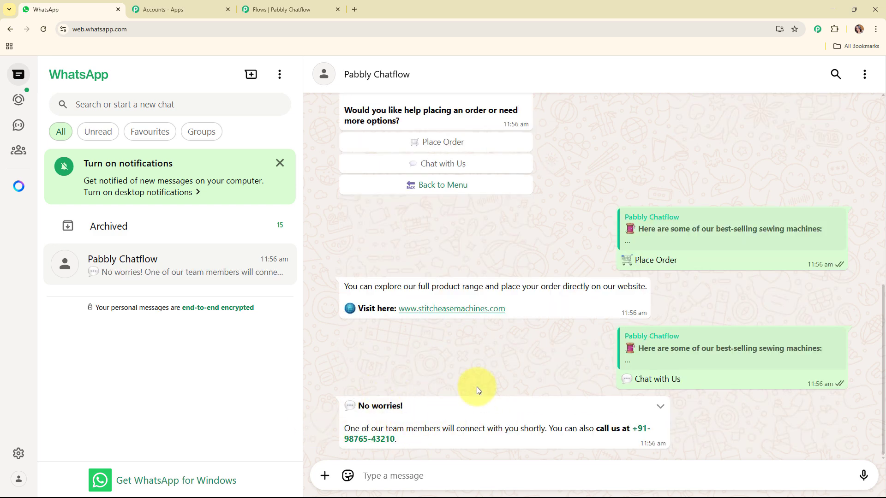
pyautogui.click(423, 188)
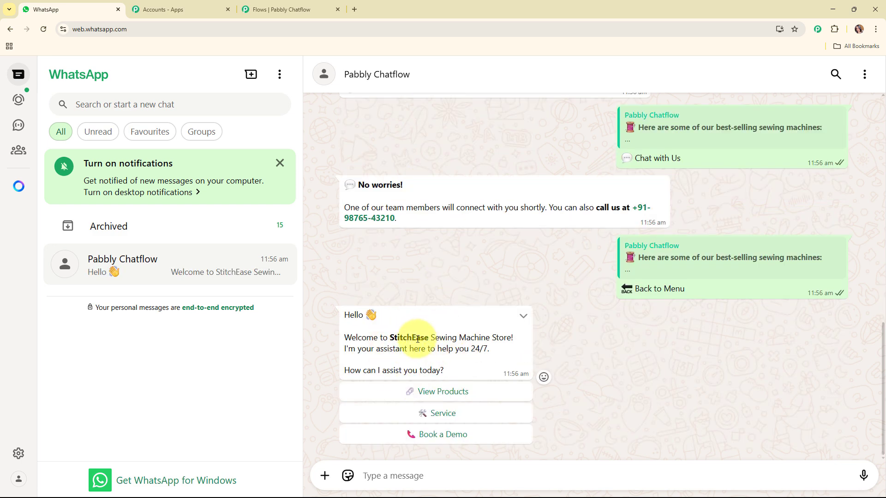
# Step: Choose the Book a Demo reply and answer the preferred day and time question with "sunday, 2PM"
pyautogui.click(447, 434)
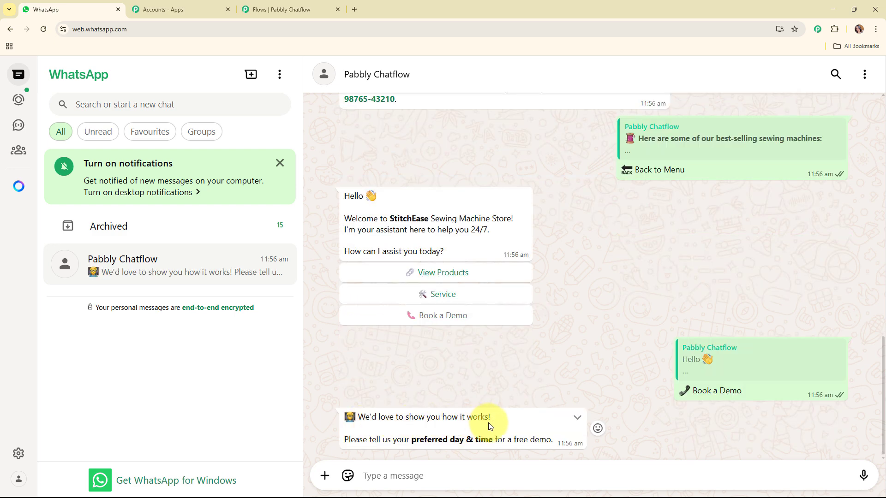
pyautogui.click(469, 476)
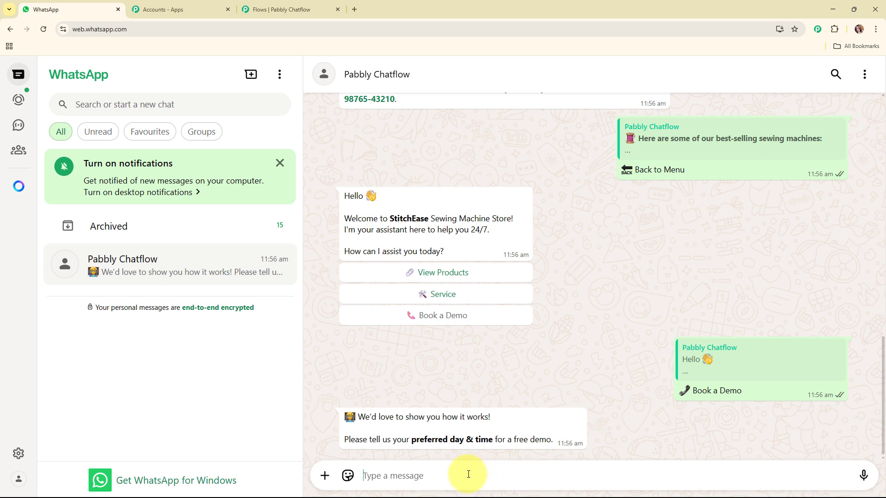
pyautogui.write('sunday')
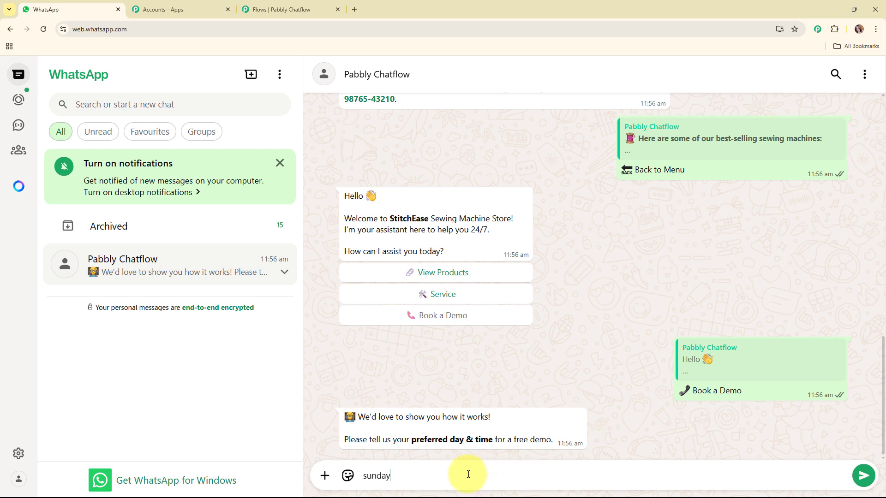
pyautogui.write(', 2PM')
pyautogui.press('Return')
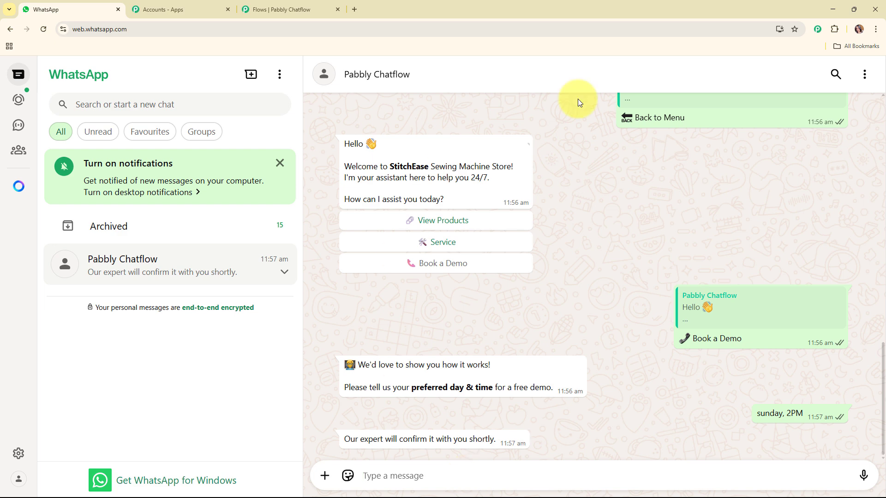
# Step: Close the Pabbly Chatflow flow editor and Pabbly Accounts pages, keeping only WhatsApp open
pyautogui.click(335, 10)
pyautogui.click(483, 104)
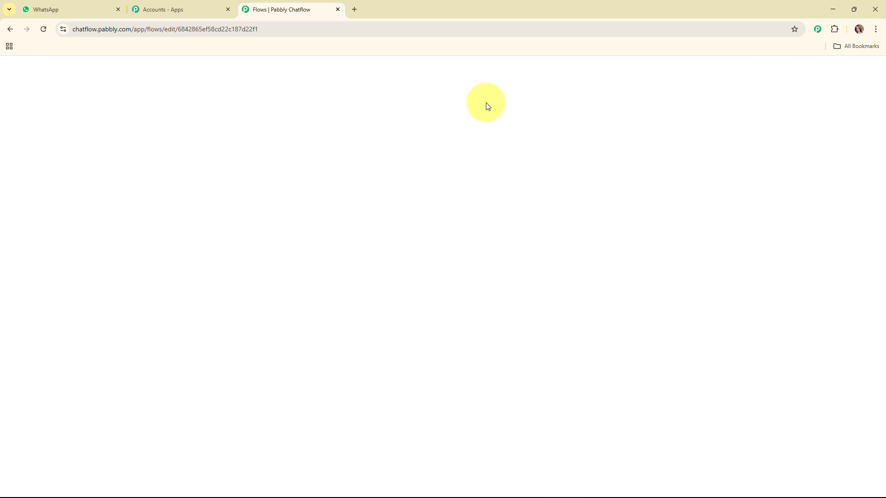
pyautogui.click(228, 9)
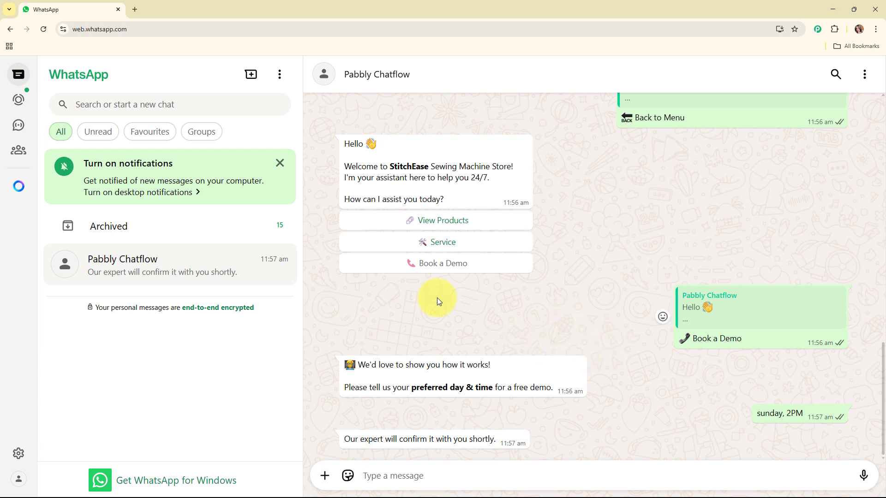
# Step: Open the Pabbly Chatflow website (pabbly.com/chatflow/inr/) in a new browser tab and dismiss the limited-time offer popup
pyautogui.click(132, 9)
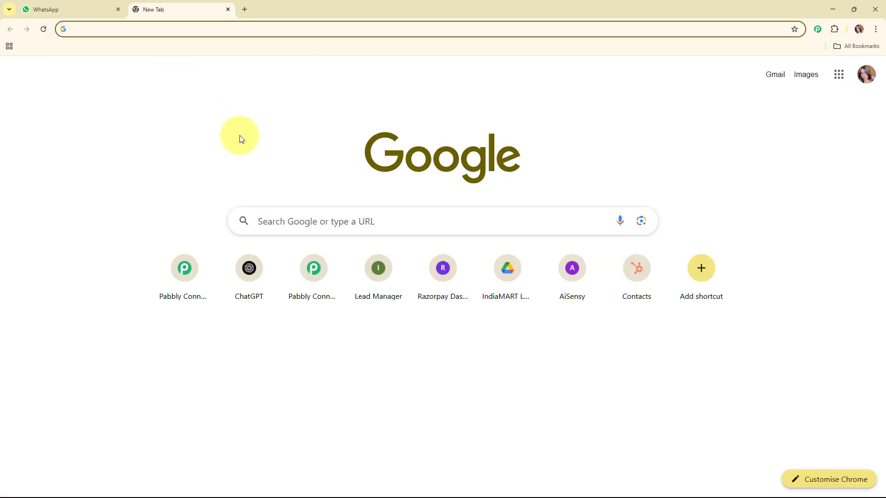
pyautogui.write('pabb')
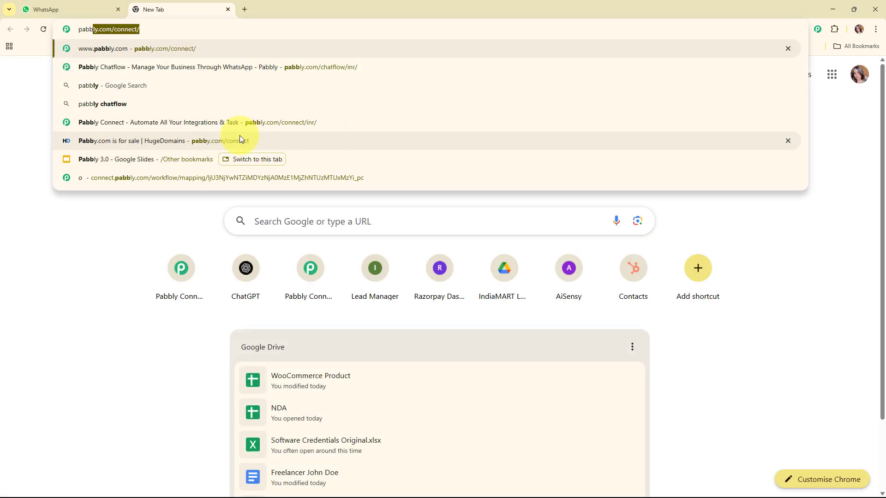
pyautogui.click(229, 73)
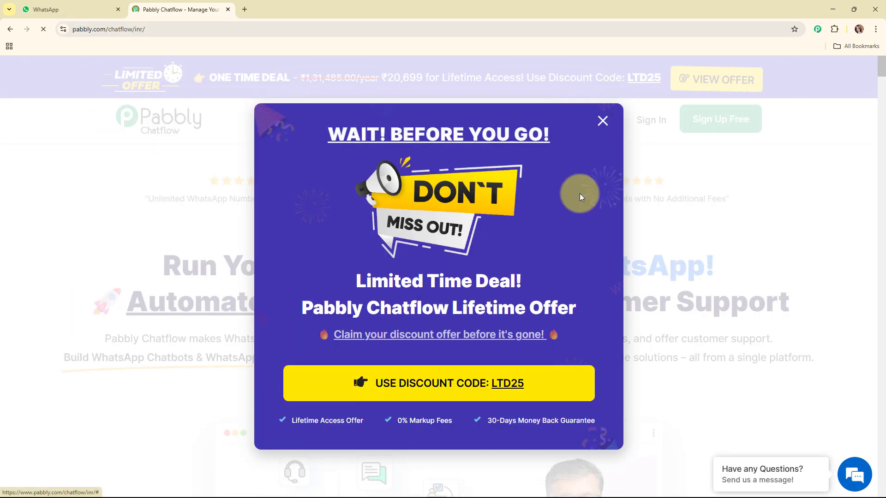
pyautogui.click(602, 120)
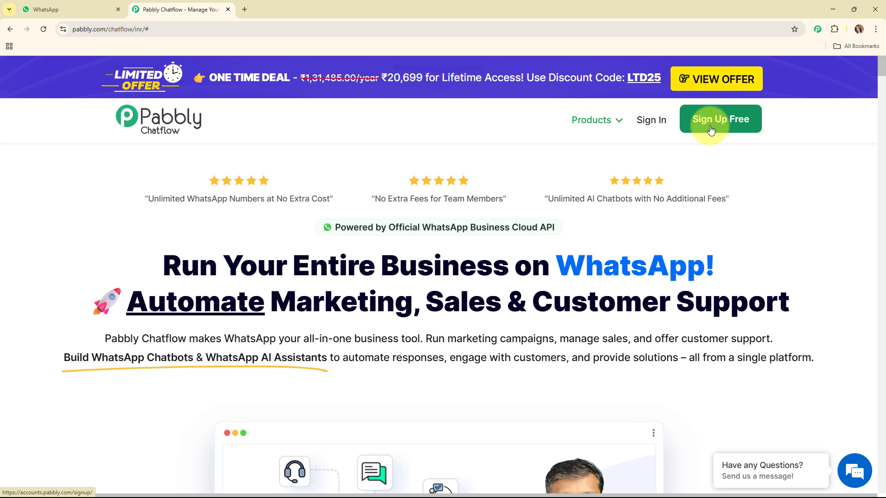
# Step: Sign in to the existing Pabbly account and access Pabbly Chatflow from the list of all Pabbly apps
pyautogui.click(652, 122)
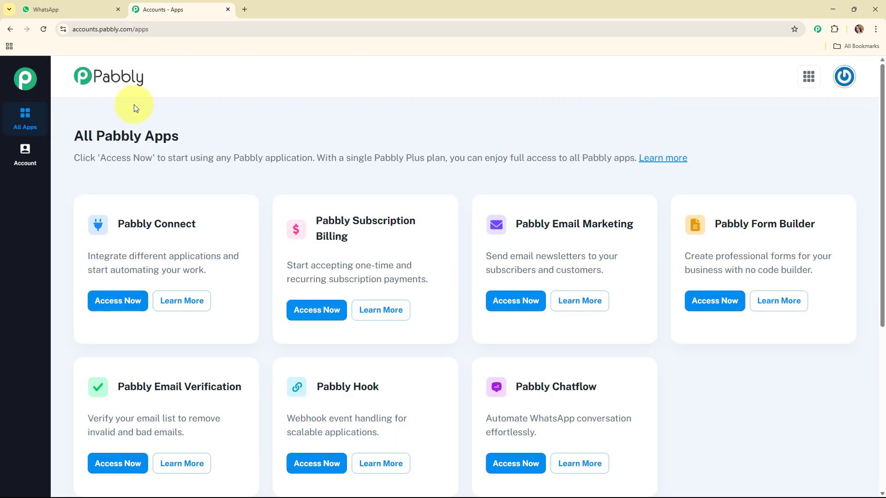
pyautogui.moveTo(73, 134); pyautogui.dragTo(375, 106)
pyautogui.click(393, 132)
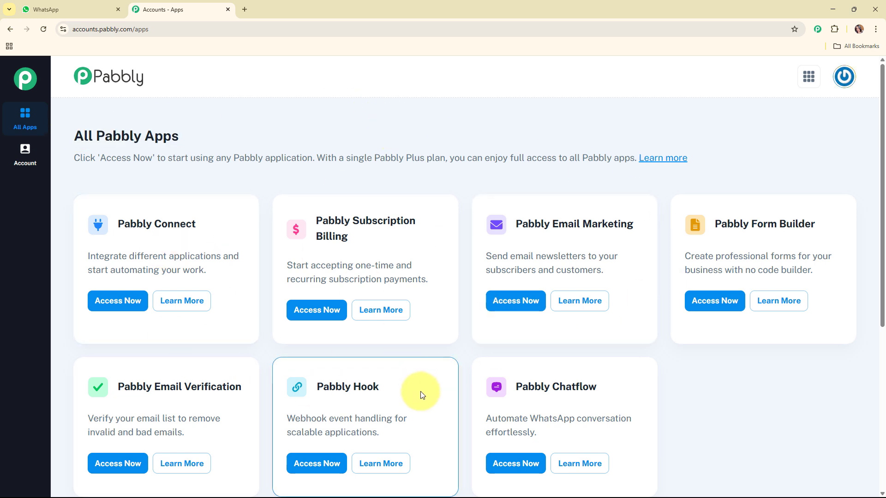
pyautogui.click(513, 466)
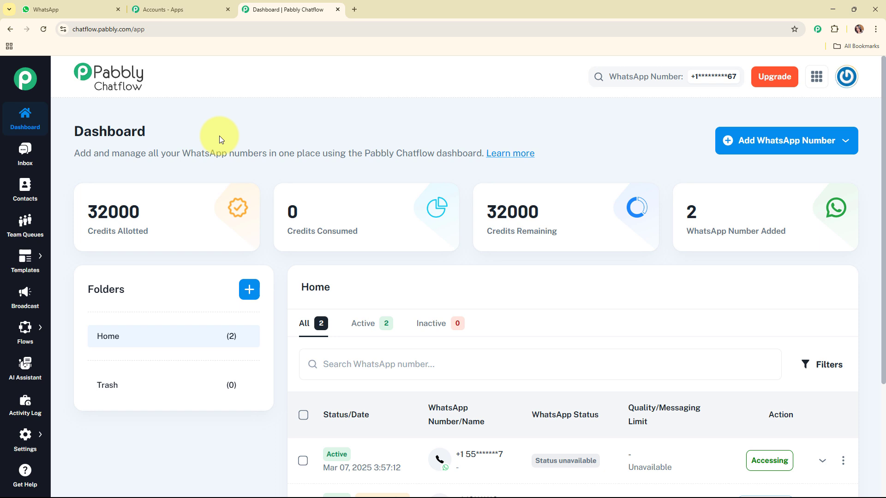
# Step: Examine the Manual Token Connect form's access token, phone number ID and business account ID fields, then close it without adding a number
pyautogui.click(805, 149)
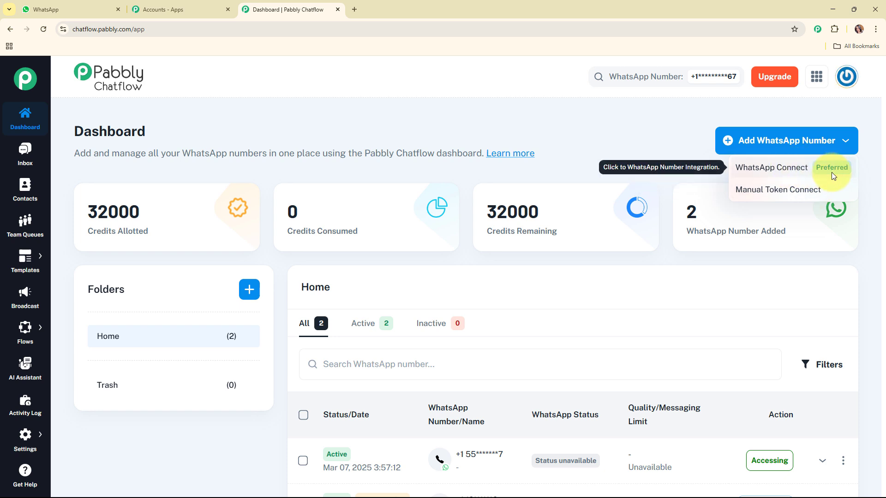
pyautogui.click(781, 187)
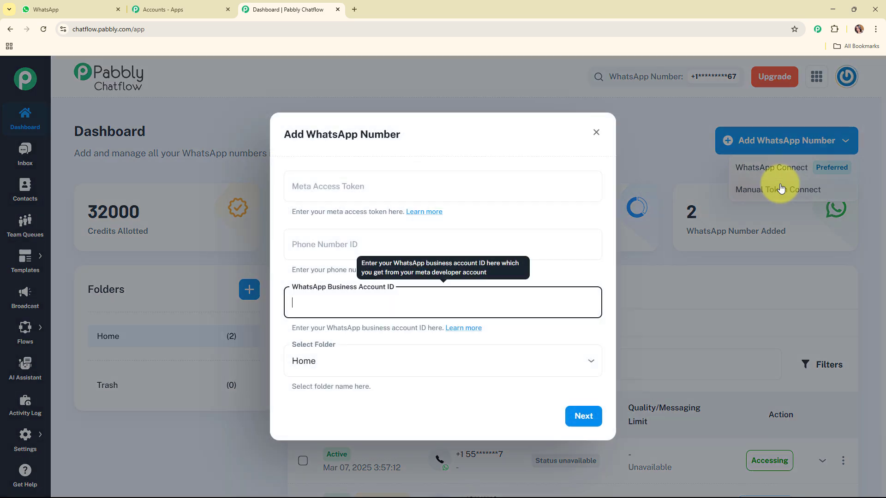
pyautogui.click(455, 191)
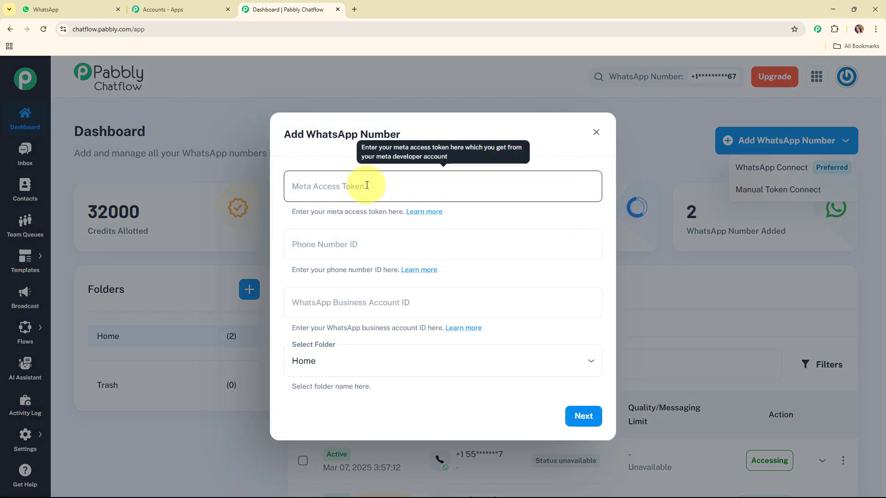
pyautogui.click(362, 249)
pyautogui.click(370, 300)
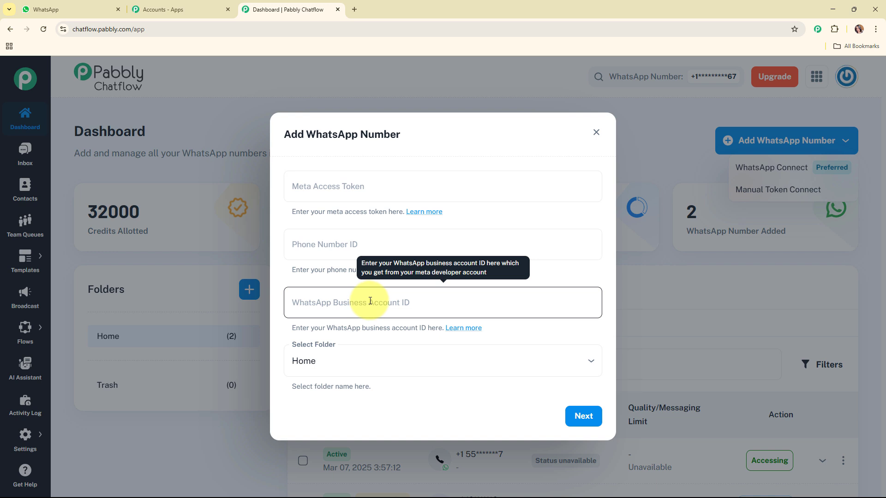
pyautogui.click(362, 193)
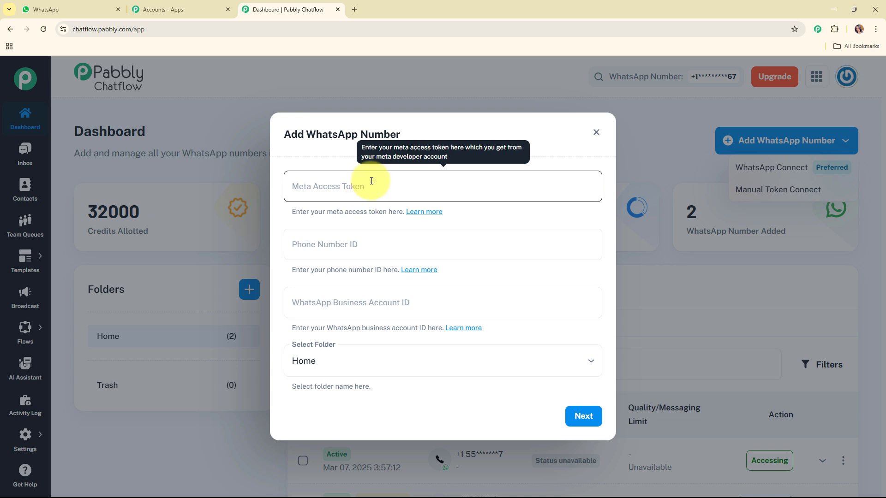
pyautogui.click(372, 245)
pyautogui.click(373, 302)
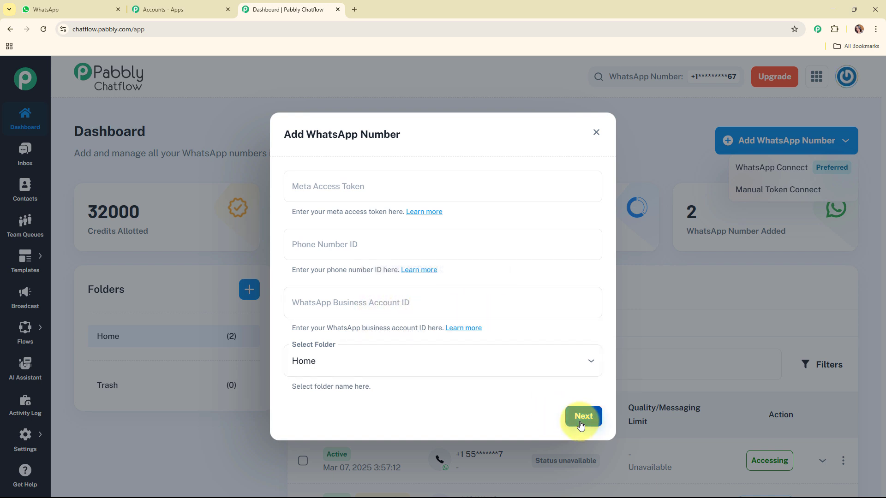
pyautogui.click(596, 133)
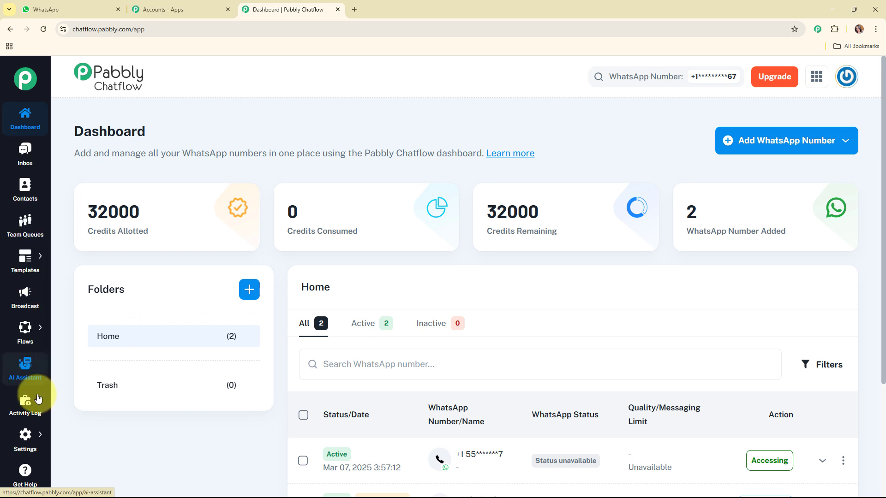
pyautogui.moveTo(27, 436)
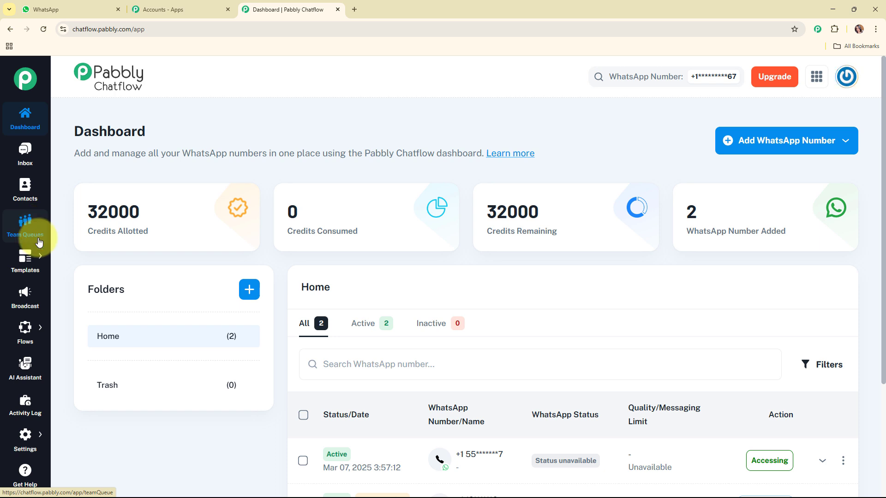
pyautogui.moveTo(39, 254)
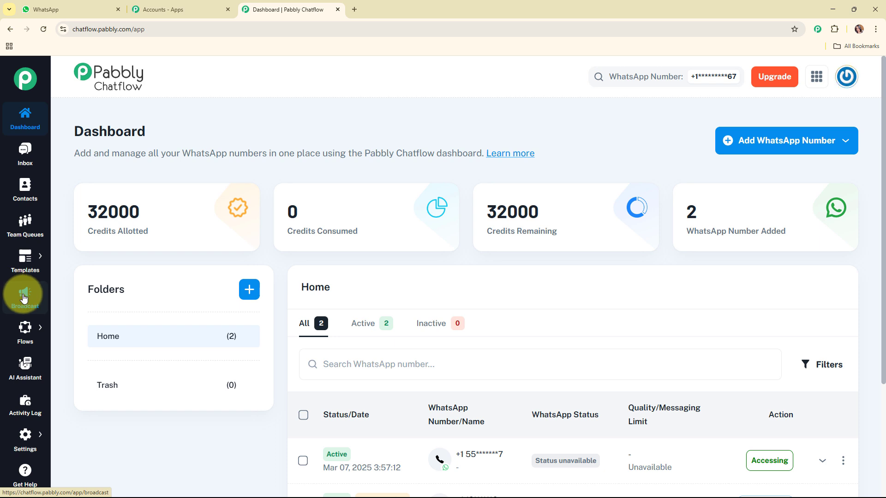
pyautogui.moveTo(35, 333)
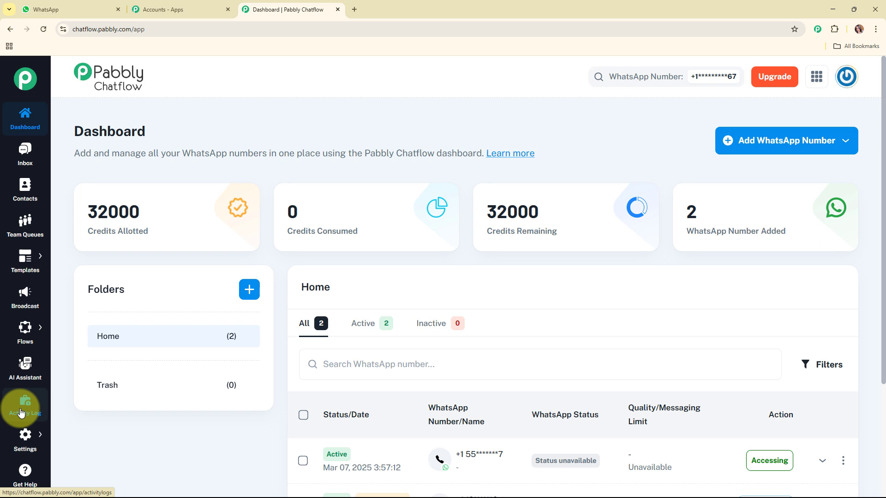
pyautogui.moveTo(26, 437)
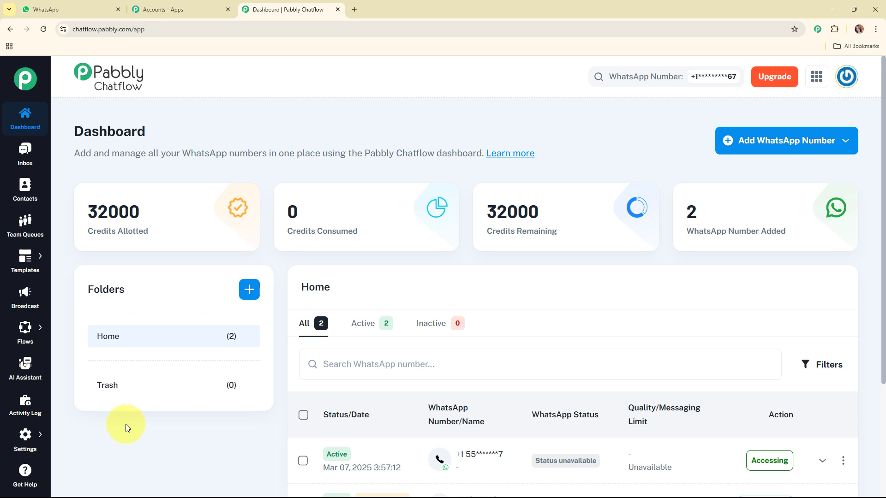
# Step: Open the Flow Builder from the Chatflow dashboard and browse the list of existing flows
pyautogui.moveTo(128, 196)
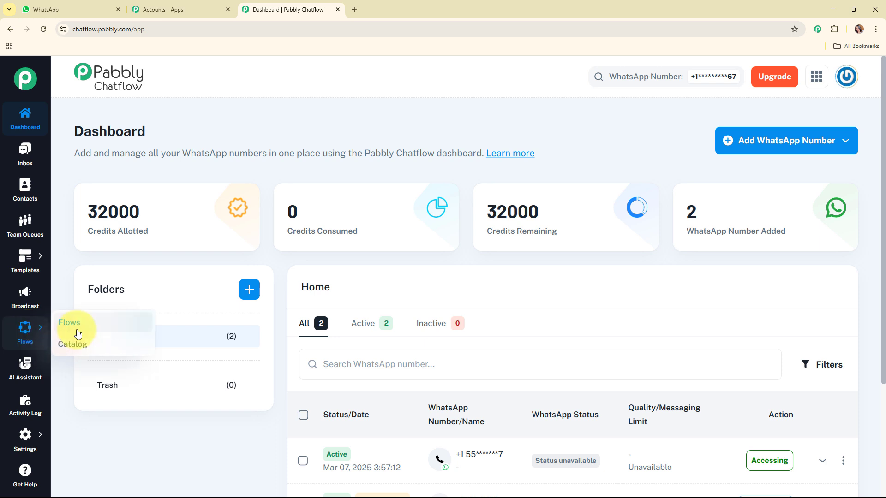
pyautogui.click(75, 333)
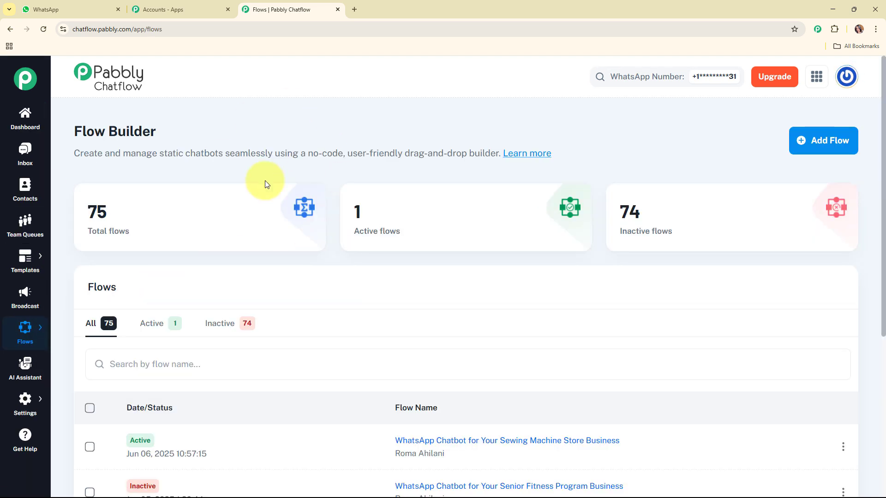
pyautogui.moveTo(468, 251)
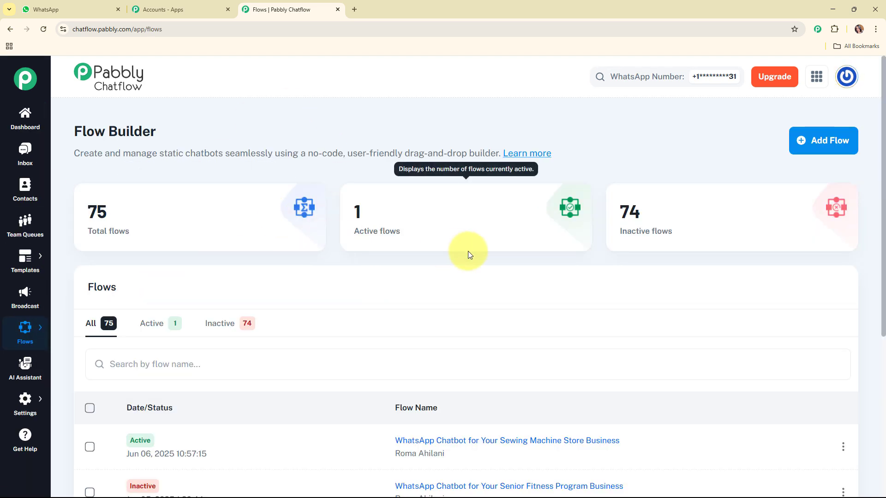
pyautogui.scroll(-6, 468, 251)
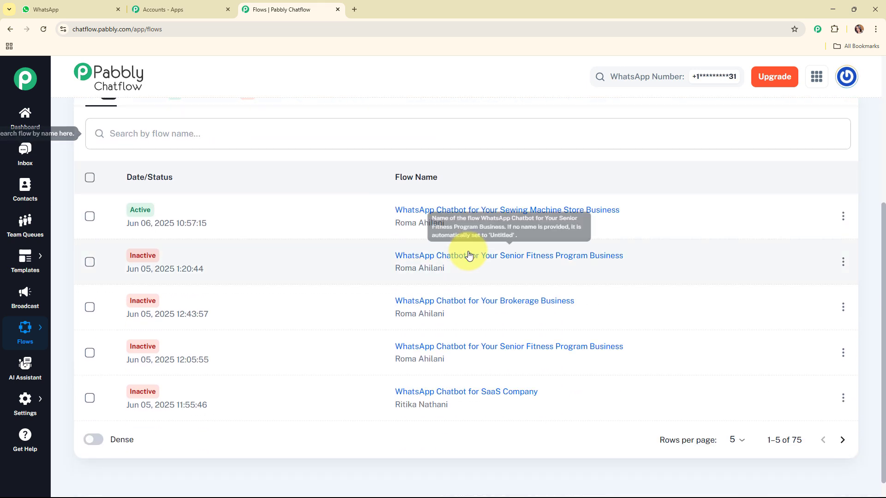
# Step: Create a new flow named "WhatsApp Chatbot for Your Sewing Machine Store Business" and reposition its Flow Start card on the canvas
pyautogui.scroll(5, 466, 249)
pyautogui.scroll(1, 463, 235)
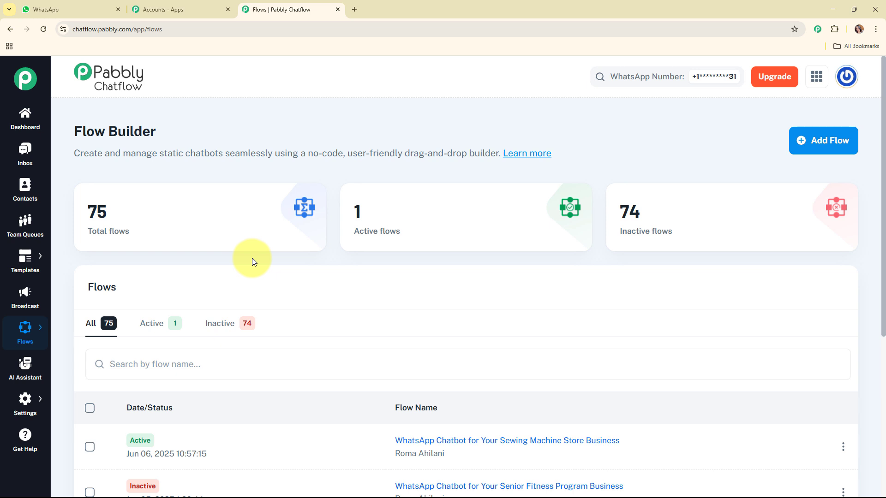
pyautogui.click(846, 153)
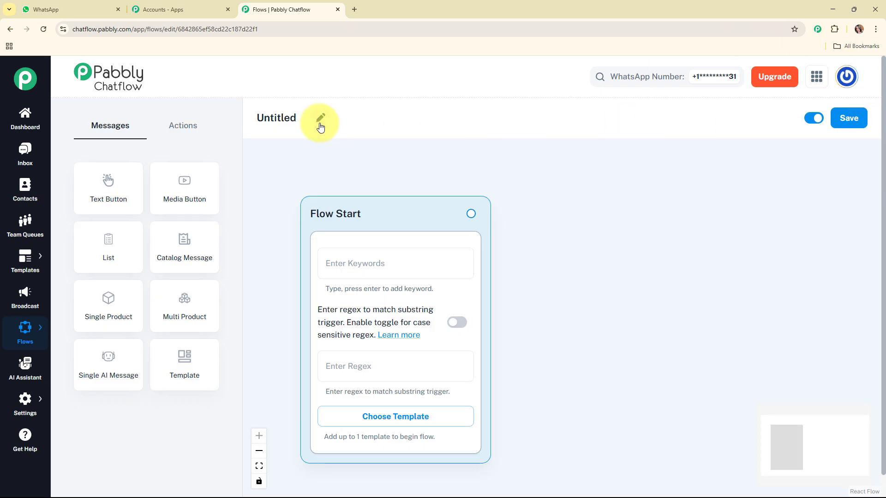
pyautogui.click(319, 123)
pyautogui.hotkey('ctrl', 'a')
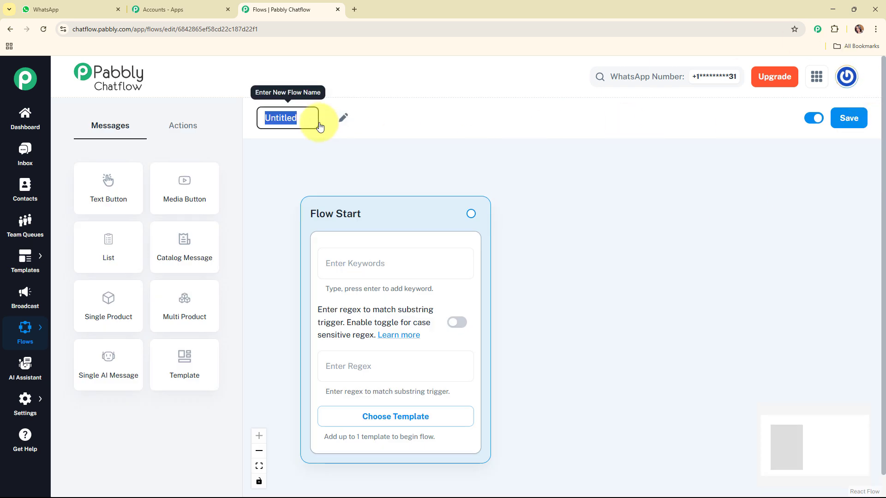
pyautogui.write('WhatsApp Chatbot for Your Sewing Machine Store Business')
pyautogui.click(355, 161)
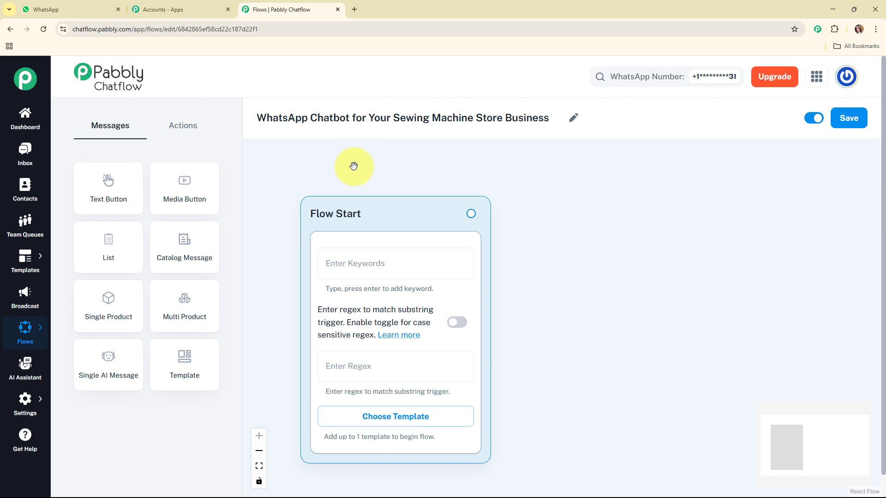
pyautogui.moveTo(422, 215); pyautogui.dragTo(391, 189)
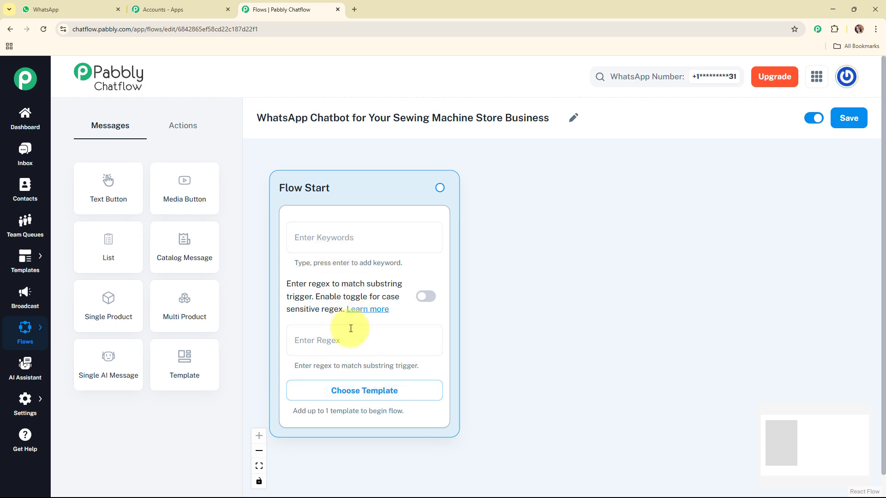
pyautogui.click(326, 240)
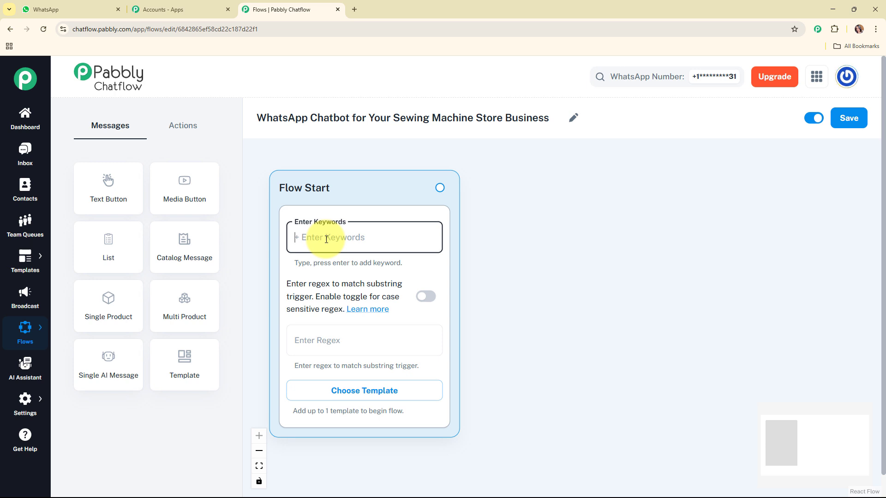
pyautogui.write('Hey')
pyautogui.press('Return')
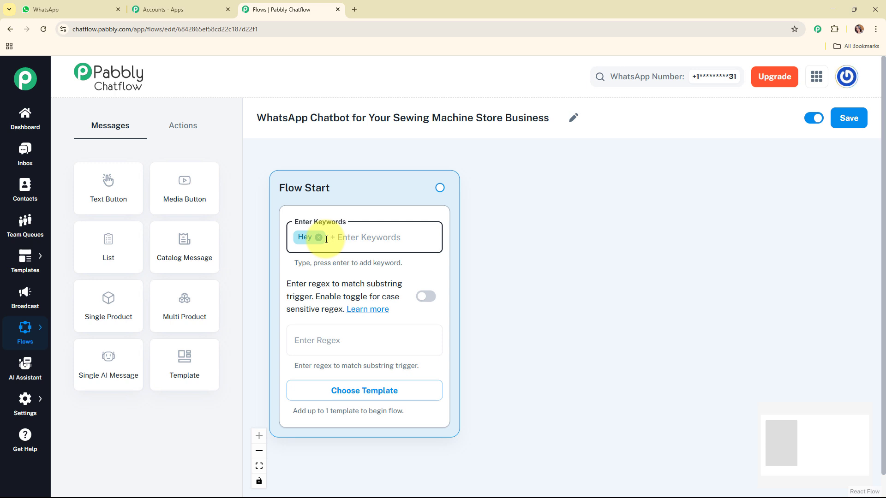
pyautogui.click(319, 238)
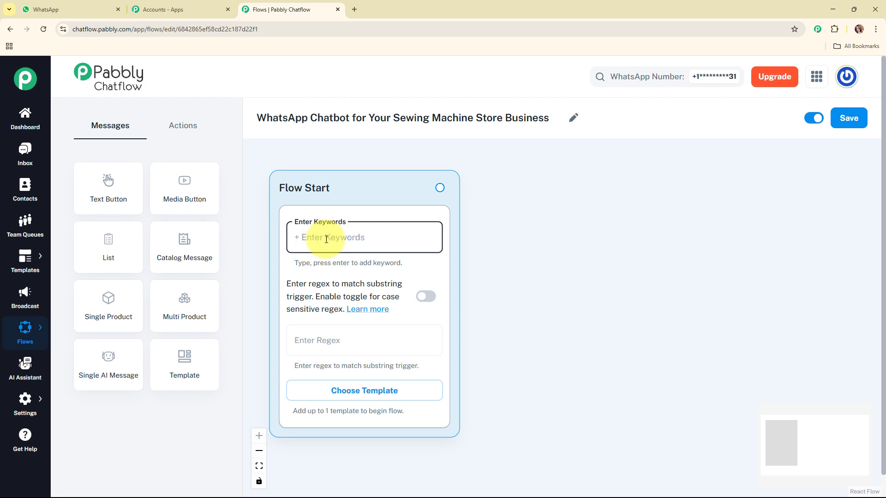
# Step: Set the Flow Start card's regex trigger to [\s\S]+, leaving its keywords empty
pyautogui.click(340, 332)
pyautogui.click(415, 318)
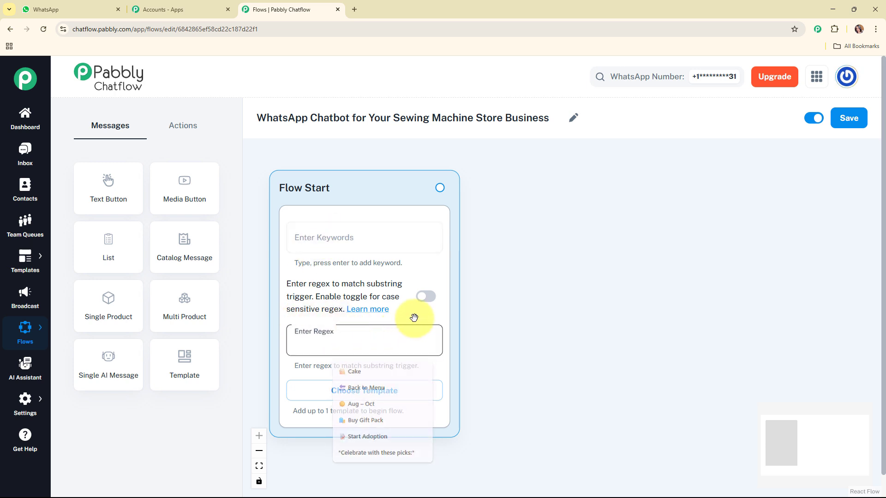
pyautogui.click(413, 339)
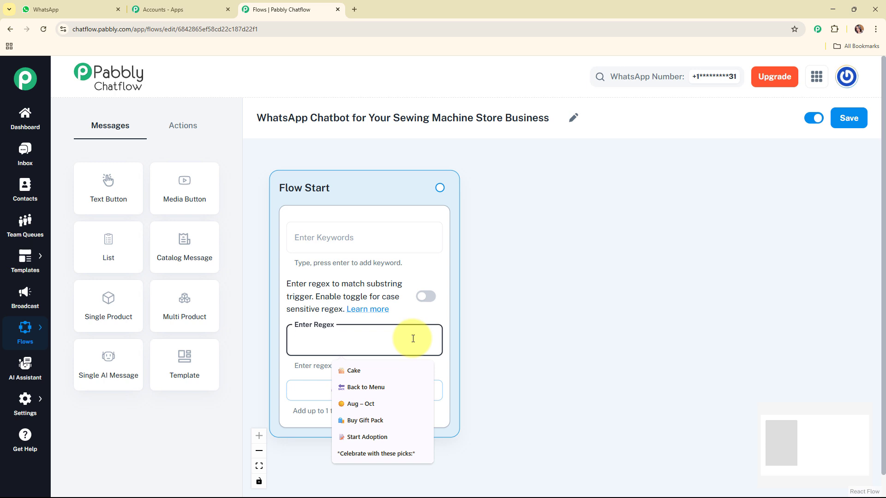
pyautogui.write('[\\s\\S]+')
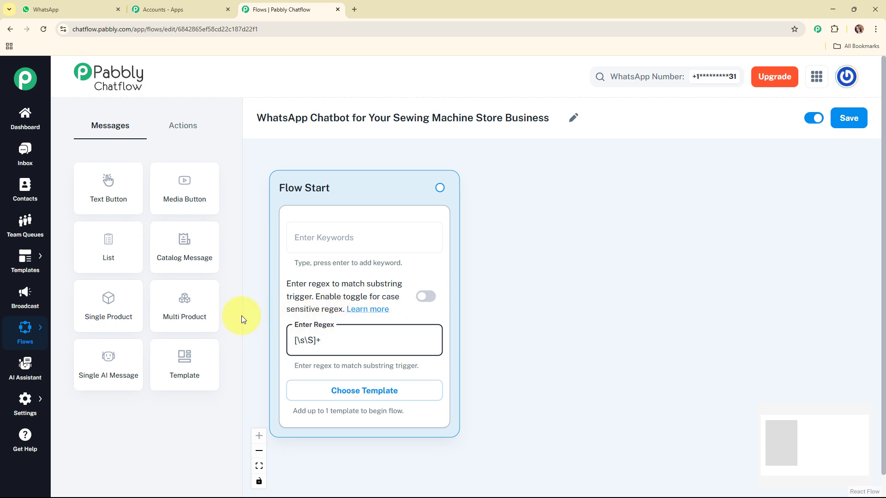
pyautogui.click(269, 311)
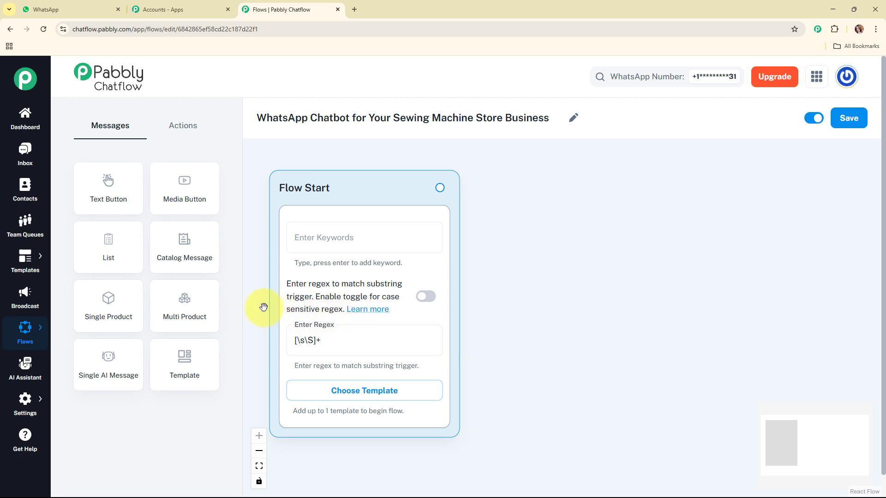
pyautogui.click(424, 239)
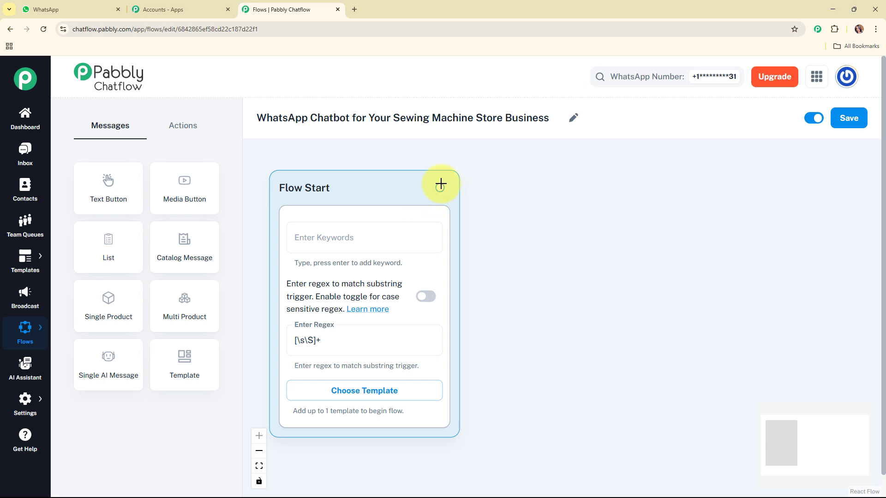
# Step: Connect Flow Start to a new Text + Button message and paste the "Welcome to *StitchEase* Sewing Machine Store!" greeting into it
pyautogui.moveTo(440, 187); pyautogui.dragTo(554, 260)
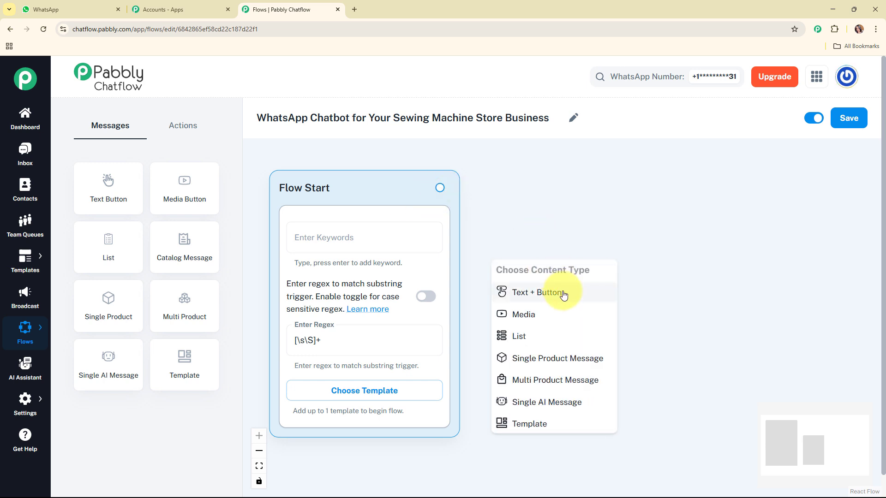
pyautogui.click(558, 292)
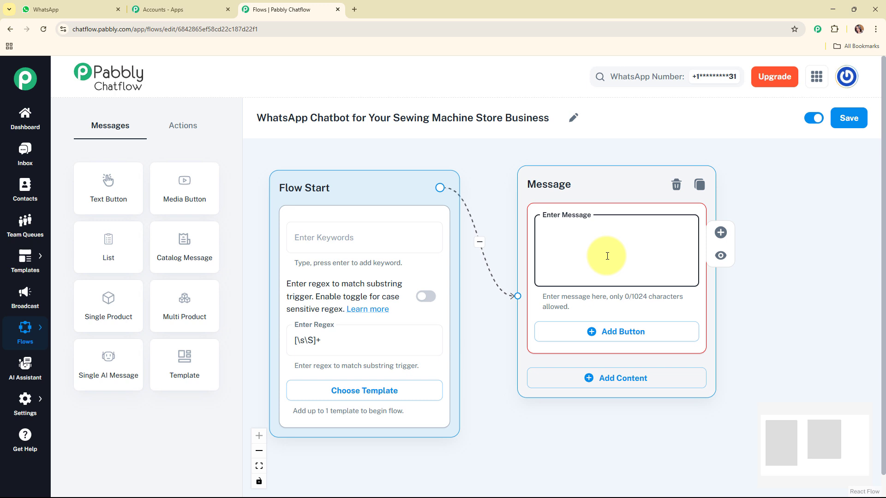
pyautogui.hotkey('ctrl', 'v')
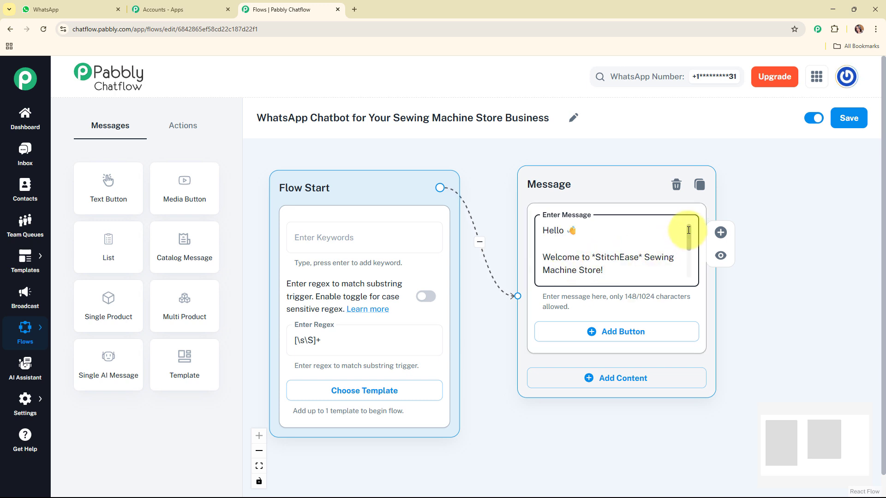
pyautogui.moveTo(689, 231); pyautogui.dragTo(692, 274)
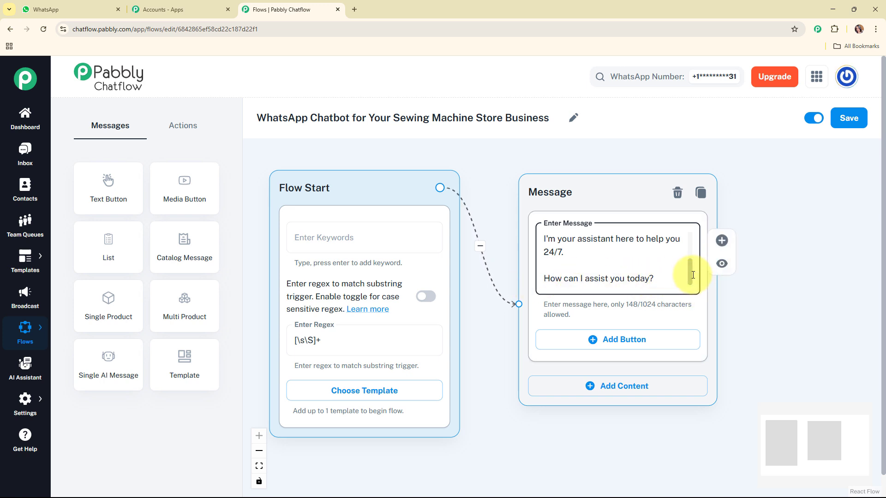
pyautogui.moveTo(693, 273); pyautogui.dragTo(694, 235)
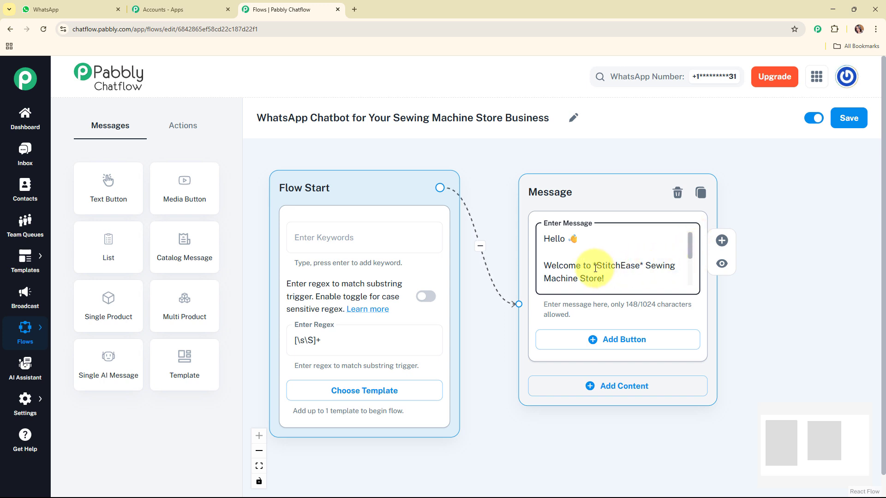
pyautogui.moveTo(627, 200); pyautogui.dragTo(628, 174)
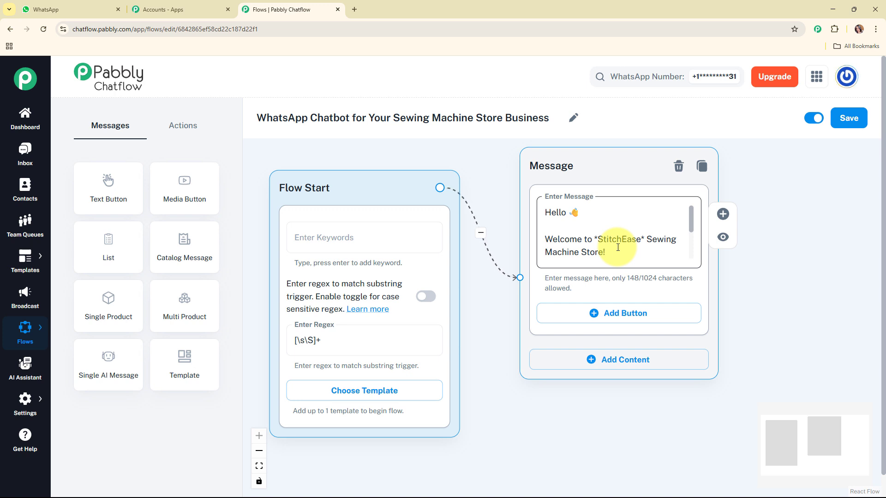
# Step: Add three buttons to the welcome message: "🔗 View Products", "🛠️ Service" and "📞 Book a Demo"
pyautogui.click(627, 313)
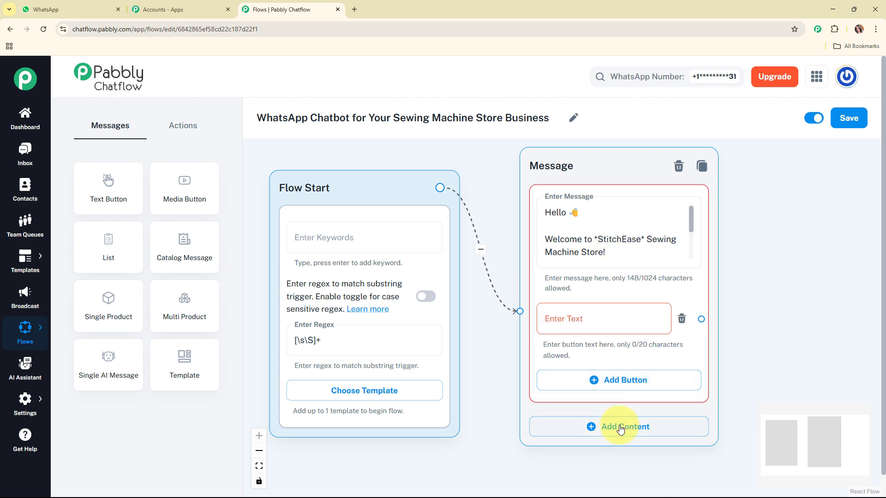
pyautogui.click(618, 379)
pyautogui.click(620, 445)
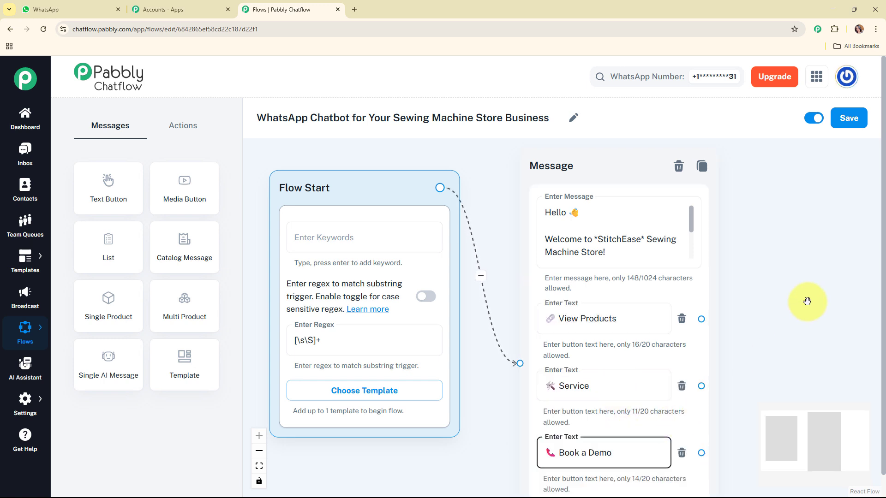
# Step: Link View Products to a new Text + Button message pasting the best-selling sewing machines text, with buttons Place Order, Chat with Us and Back to Menu
pyautogui.scroll(-2, 807, 301)
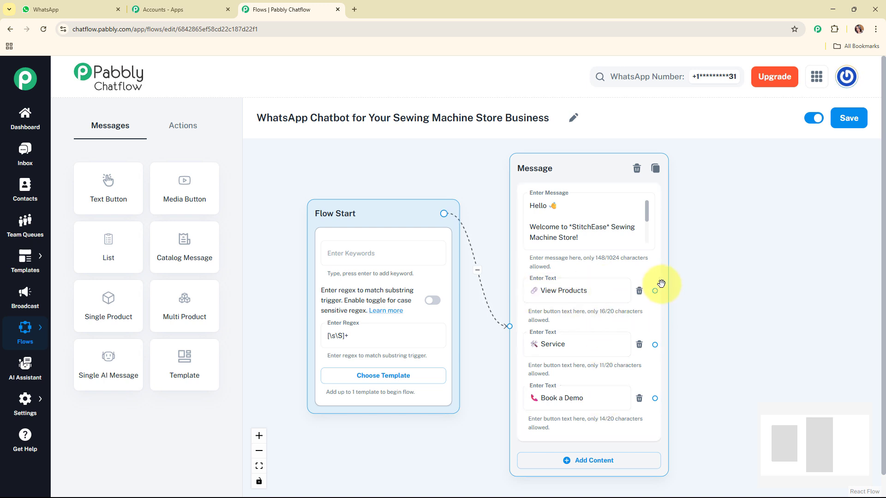
pyautogui.moveTo(655, 291); pyautogui.dragTo(767, 164)
pyautogui.click(737, 190)
pyautogui.click(776, 211)
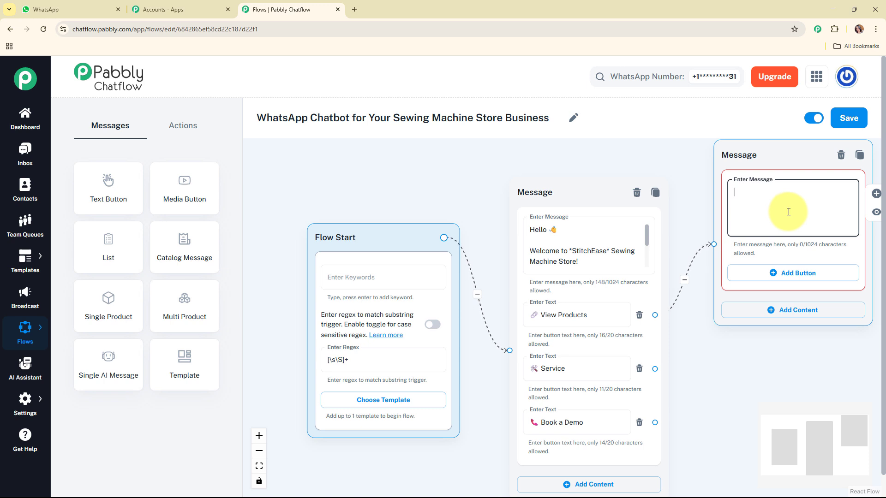
pyautogui.hotkey('ctrl', 'v')
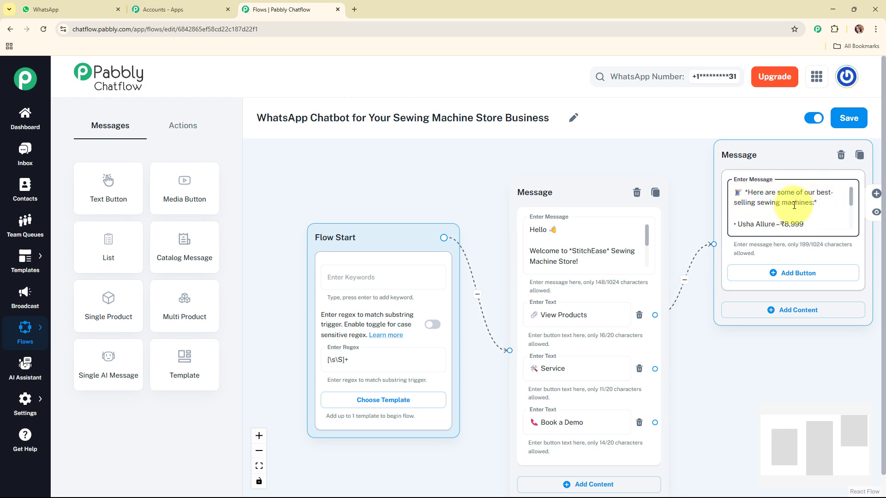
pyautogui.moveTo(851, 196); pyautogui.dragTo(855, 227)
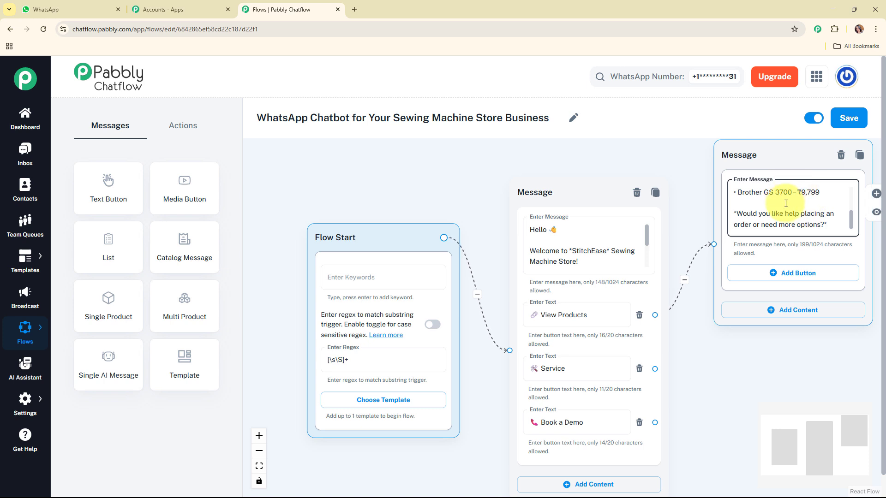
pyautogui.click(796, 273)
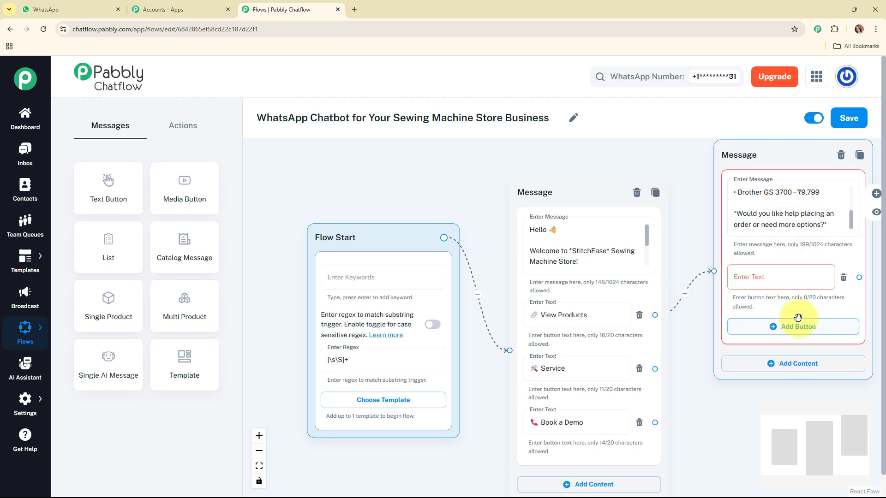
pyautogui.click(797, 329)
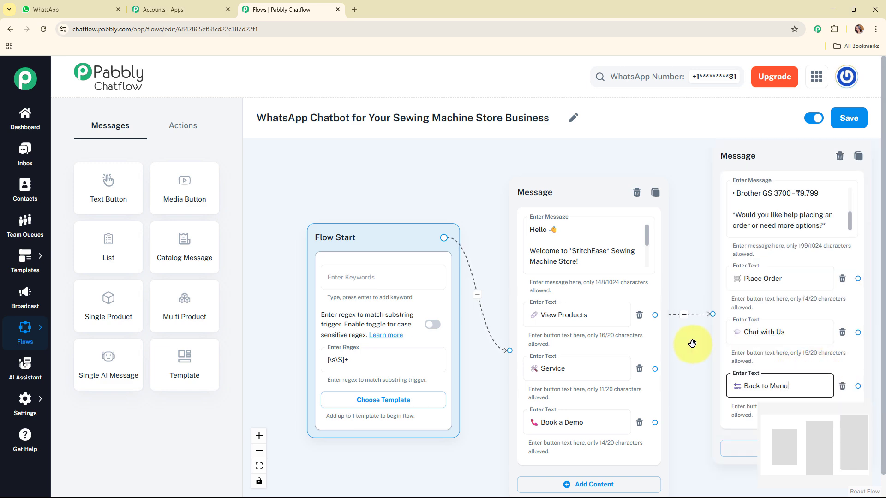
# Step: Rearrange the flow cards, shifting Flow Start and the welcome message leftward and placing the best-sellers message above and beyond them
pyautogui.scroll(-3, 692, 344)
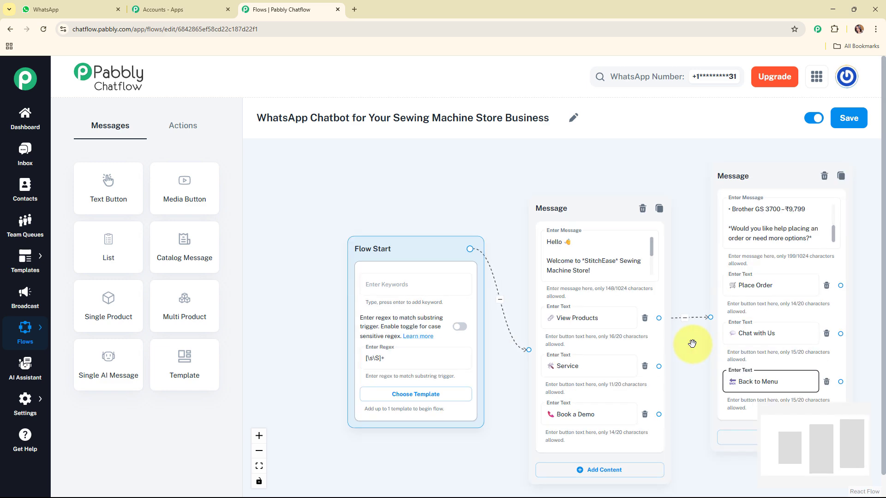
pyautogui.moveTo(501, 282); pyautogui.dragTo(325, 271)
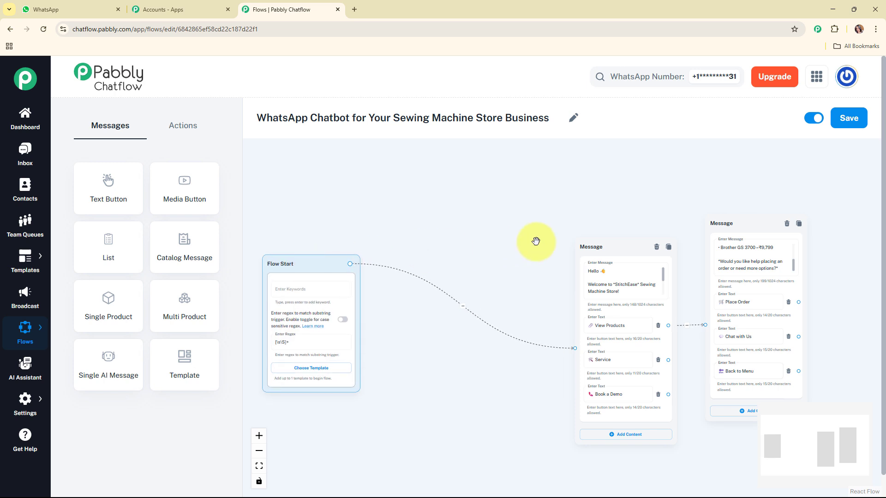
pyautogui.moveTo(603, 249); pyautogui.dragTo(453, 239)
pyautogui.moveTo(728, 228); pyautogui.dragTo(615, 143)
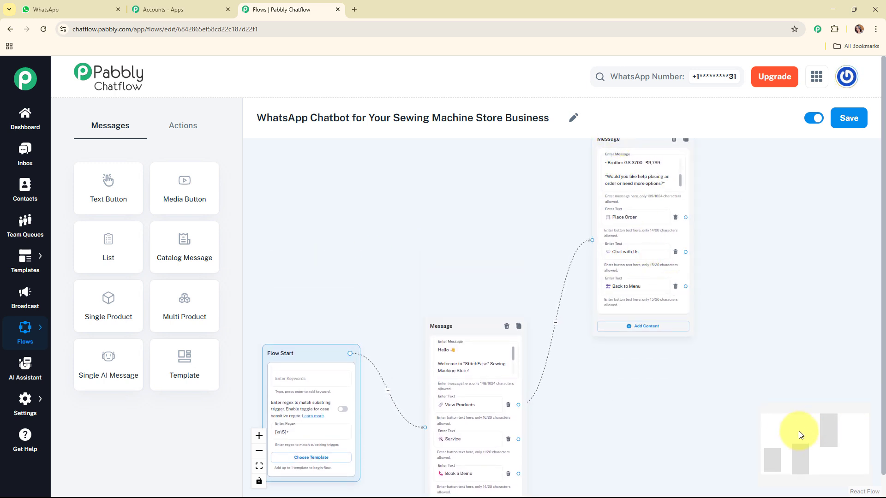
pyautogui.moveTo(790, 441); pyautogui.dragTo(808, 428)
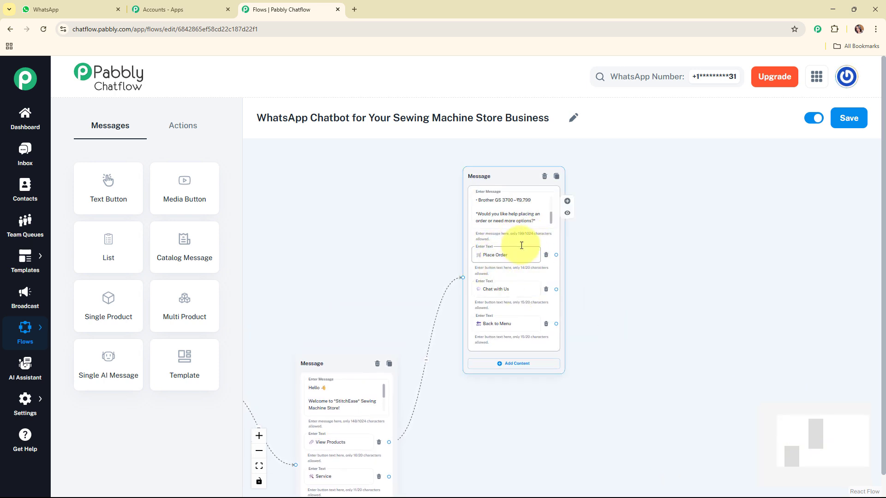
pyautogui.moveTo(556, 255); pyautogui.dragTo(621, 211)
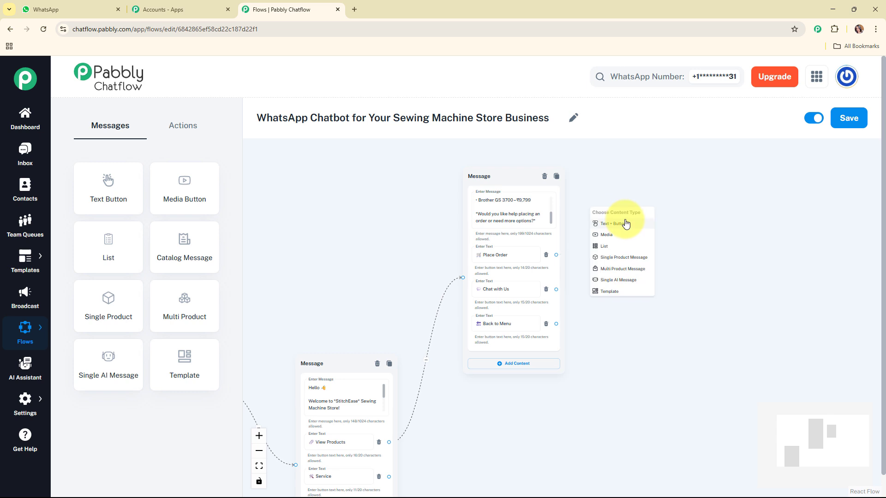
pyautogui.click(620, 223)
pyautogui.click(655, 215)
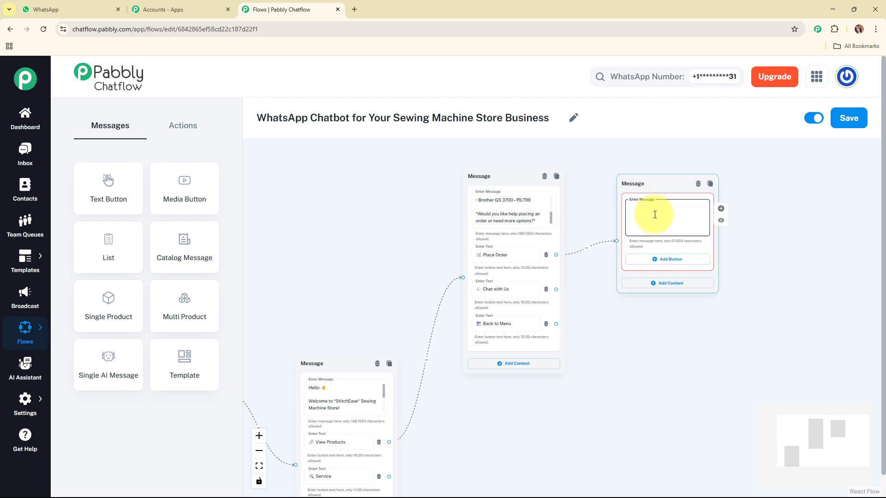
pyautogui.hotkey('ctrl', 'v')
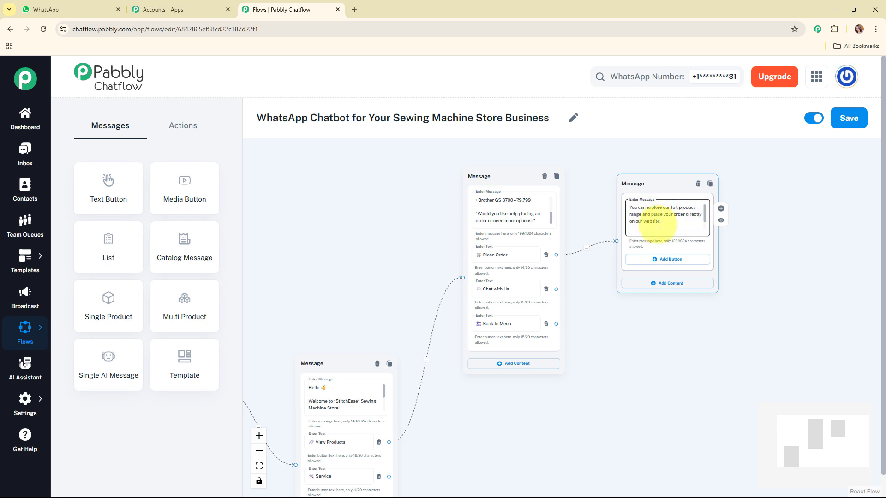
pyautogui.scroll(-2, 702, 215)
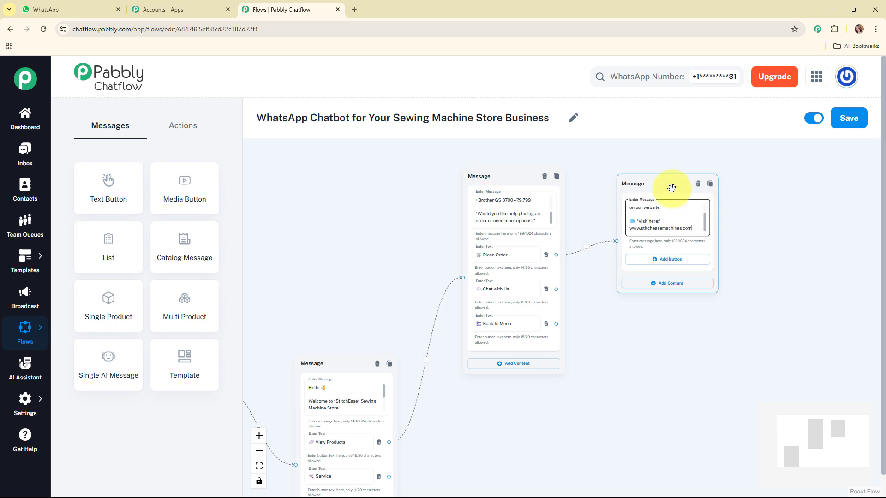
# Step: Link Chat with Us to a new Text + Button message pasting the "No worries!" team contact text, and link Back to Menu to the welcome message
pyautogui.moveTo(672, 189); pyautogui.dragTo(679, 176)
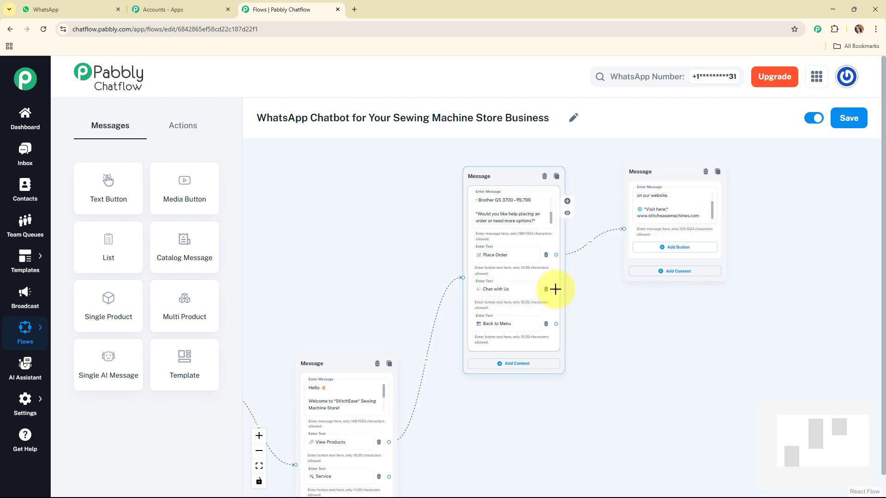
pyautogui.moveTo(556, 289); pyautogui.dragTo(645, 311)
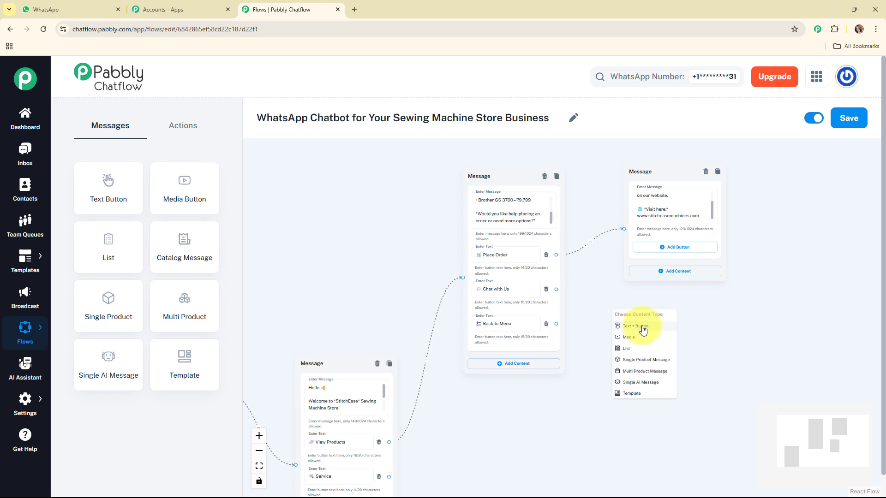
pyautogui.click(643, 330)
pyautogui.click(656, 336)
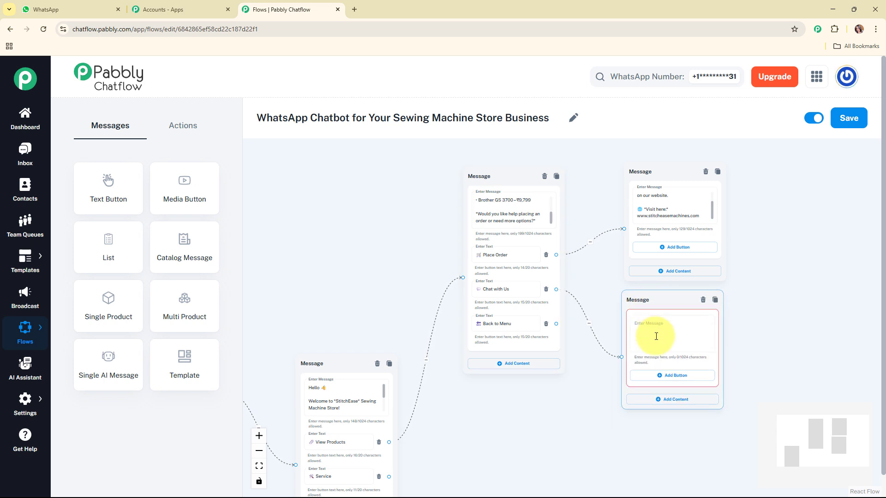
pyautogui.hotkey('ctrl', 'v')
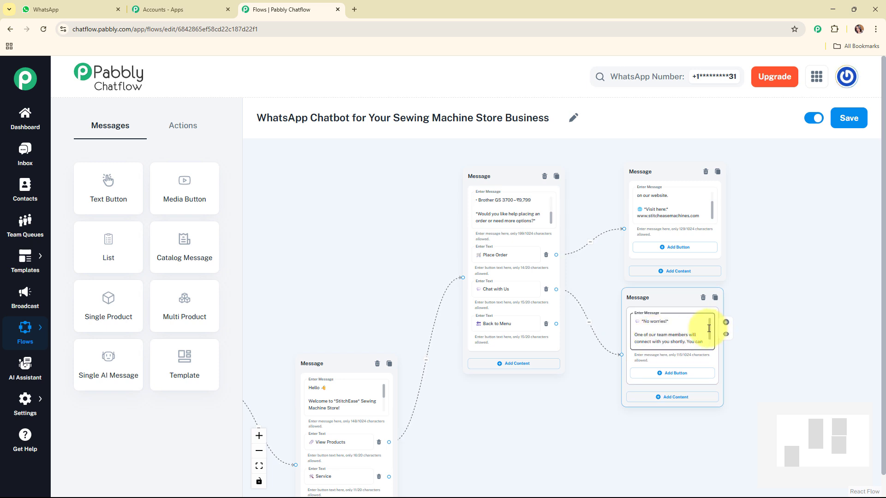
pyautogui.scroll(-2, 710, 328)
pyautogui.moveTo(661, 302); pyautogui.dragTo(668, 309)
pyautogui.click(670, 356)
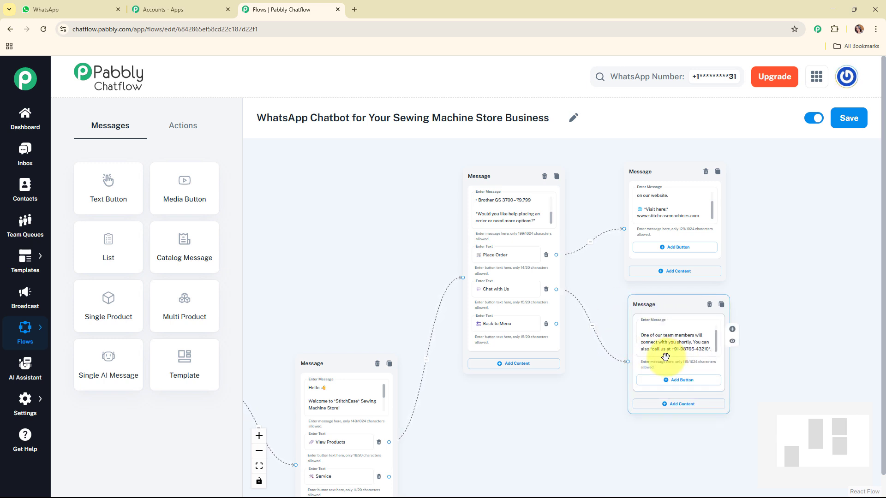
pyautogui.click(505, 326)
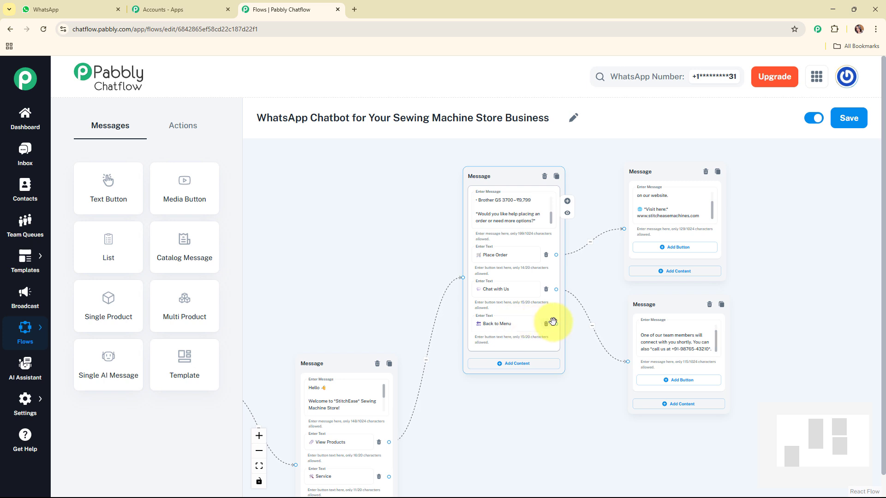
pyautogui.moveTo(557, 324); pyautogui.dragTo(296, 465)
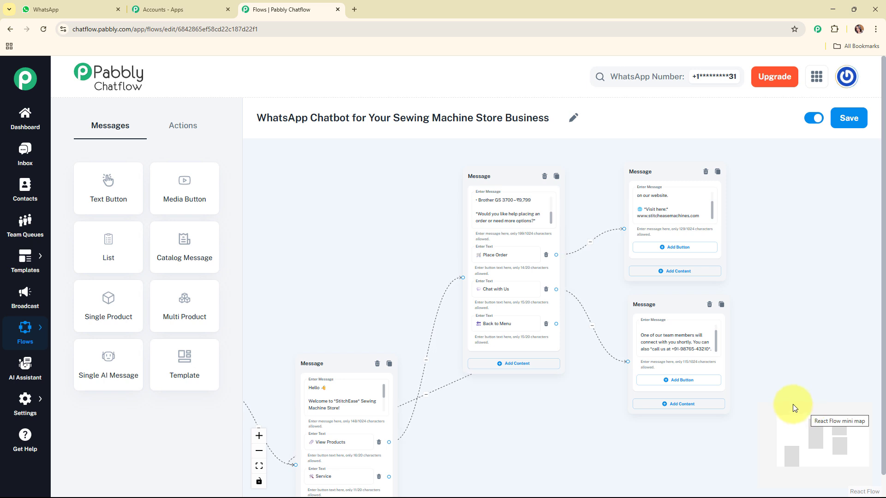
# Step: Link the Service button to a new Text + Button message and paste the repair services, maintenance & spare parts text
pyautogui.scroll(-5, 792, 404)
pyautogui.scroll(3, 793, 404)
pyautogui.scroll(-4, 609, 353)
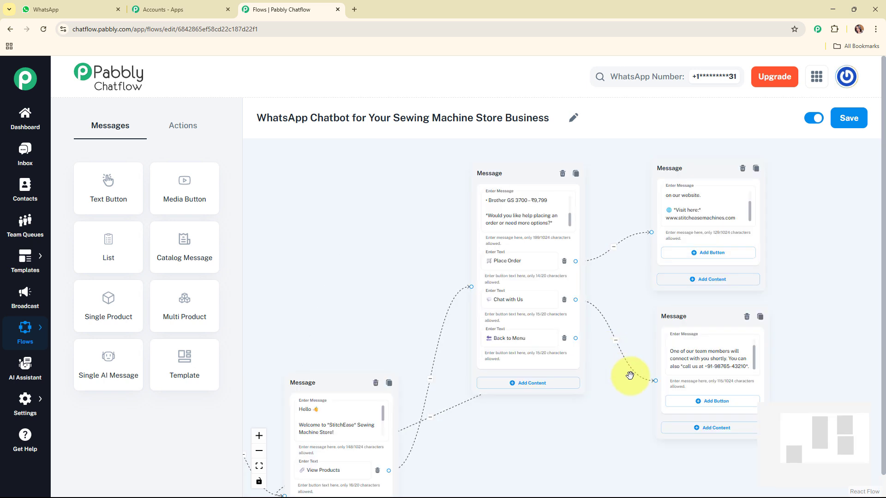
pyautogui.moveTo(836, 423); pyautogui.dragTo(815, 456)
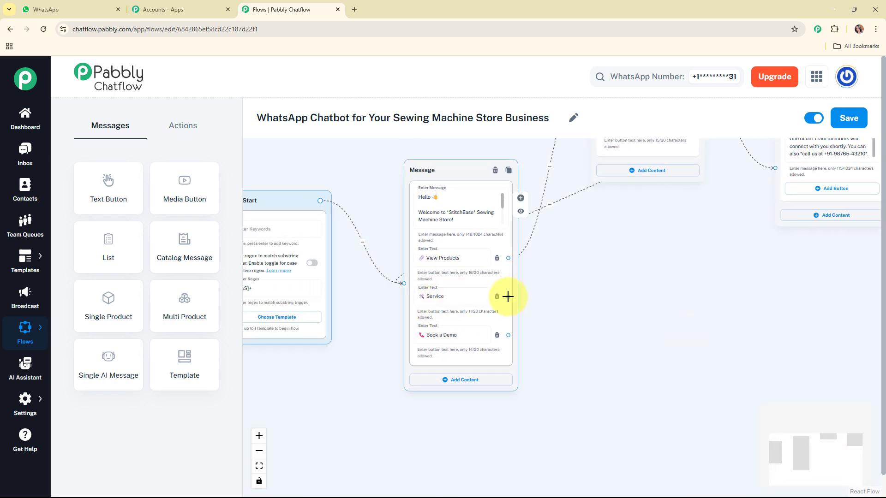
pyautogui.moveTo(508, 297); pyautogui.dragTo(632, 225)
pyautogui.click(613, 272)
pyautogui.click(635, 263)
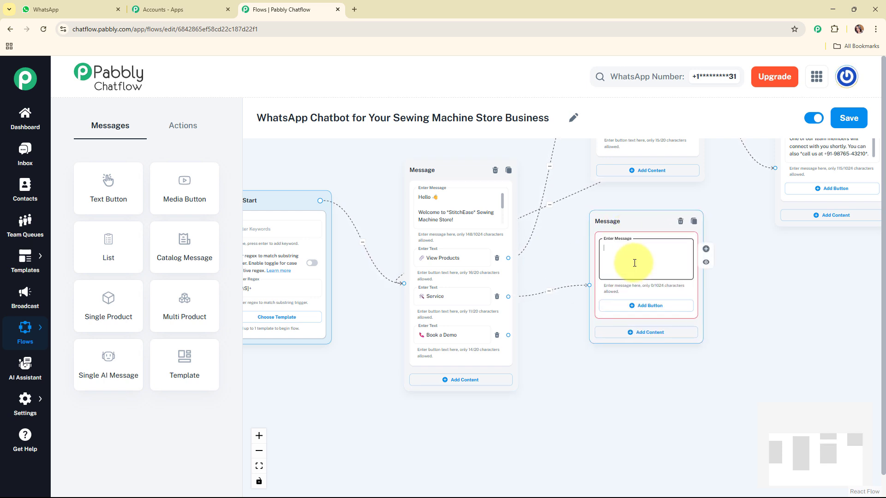
pyautogui.hotkey('ctrl', 'v')
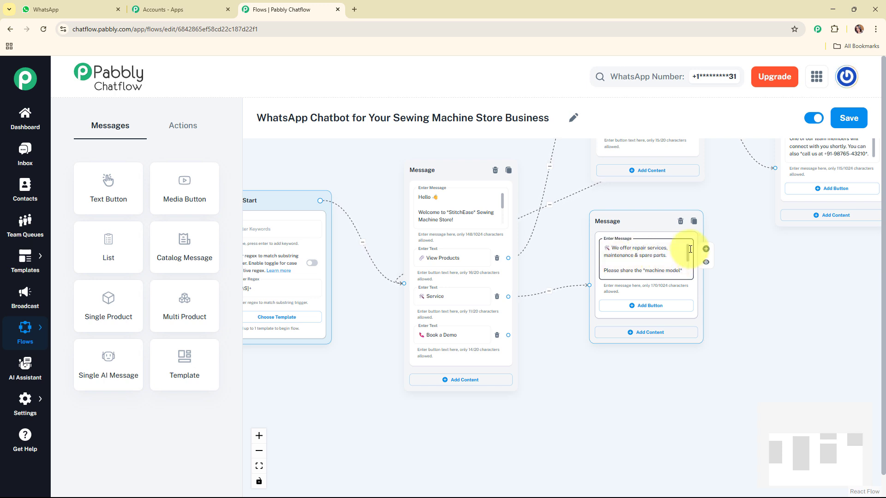
pyautogui.moveTo(687, 251); pyautogui.dragTo(687, 277)
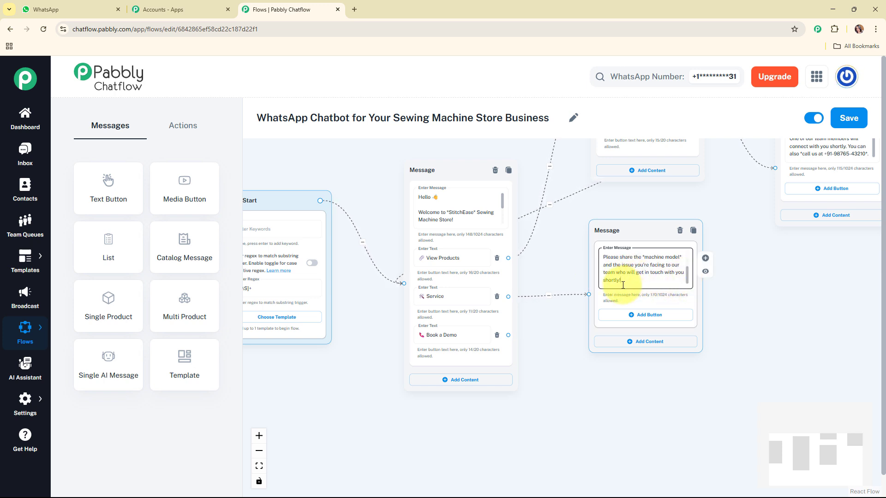
pyautogui.moveTo(629, 235)
pyautogui.mouseDown()
pyautogui.moveTo(645, 229)
pyautogui.moveTo(634, 218)
pyautogui.mouseUp()
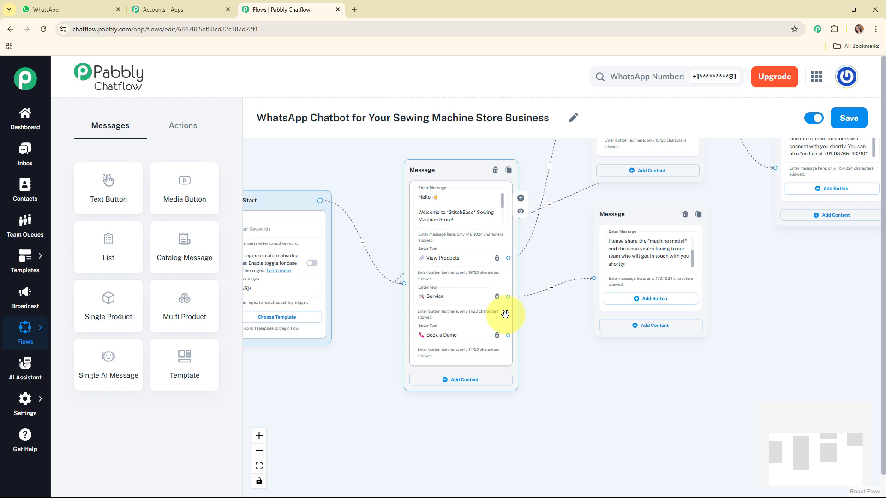
# Step: Add an Ask Question action below the service message and paste the text asking for the preferred day & time for a free demo
pyautogui.click(174, 134)
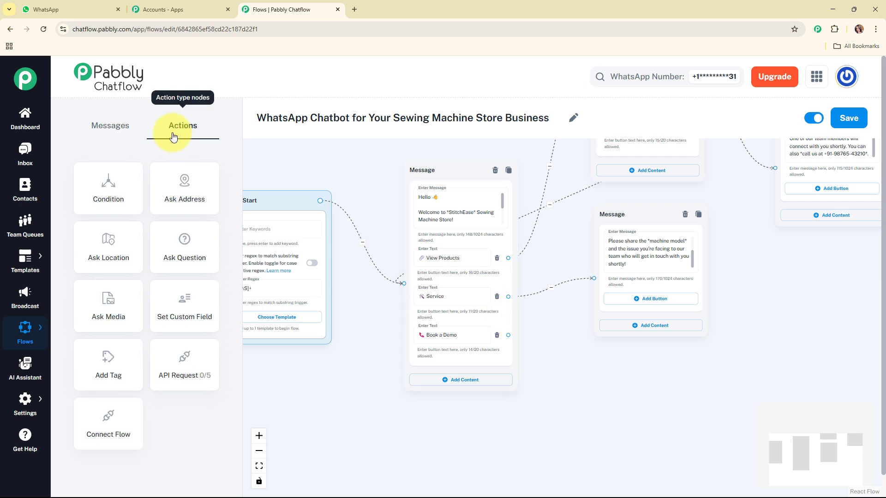
pyautogui.moveTo(186, 253); pyautogui.dragTo(632, 364)
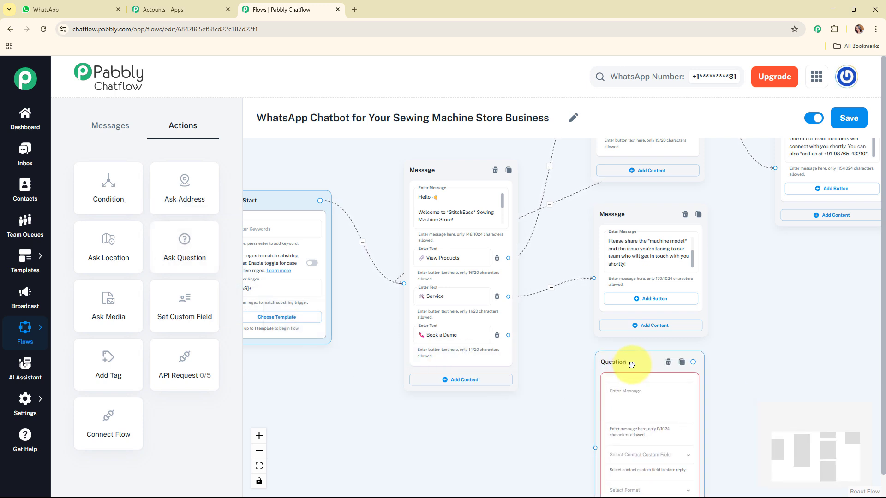
pyautogui.moveTo(797, 451); pyautogui.dragTo(801, 463)
pyautogui.click(600, 320)
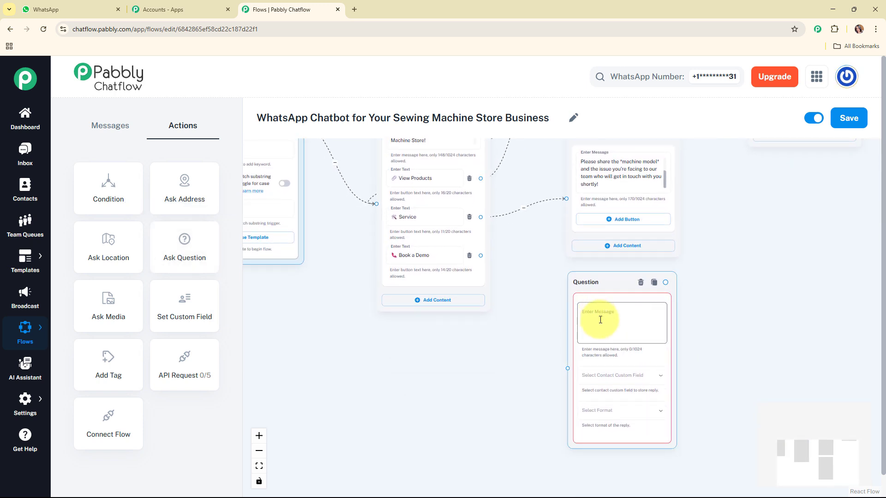
pyautogui.hotkey('ctrl', 'v')
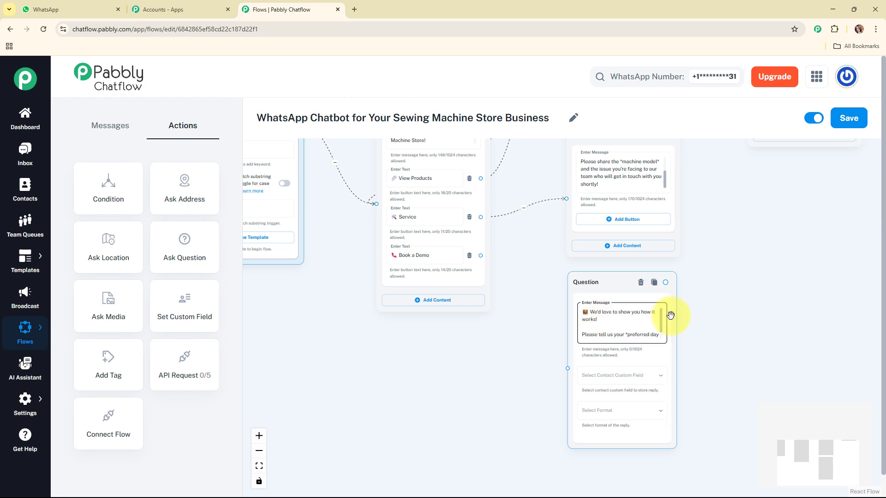
pyautogui.moveTo(663, 318); pyautogui.dragTo(663, 329)
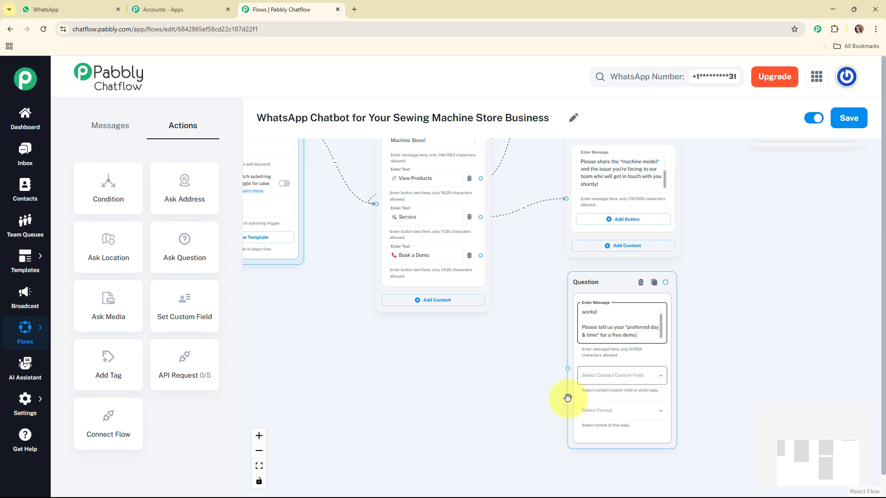
# Step: Set the question's contact custom field to Preferred_Time and its format to Text, and link the Book a Demo button to it
pyautogui.click(26, 401)
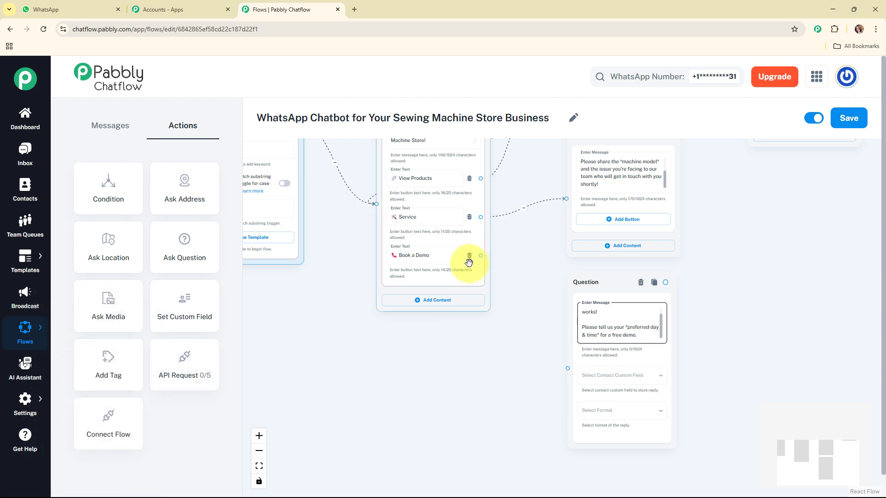
pyautogui.click(636, 377)
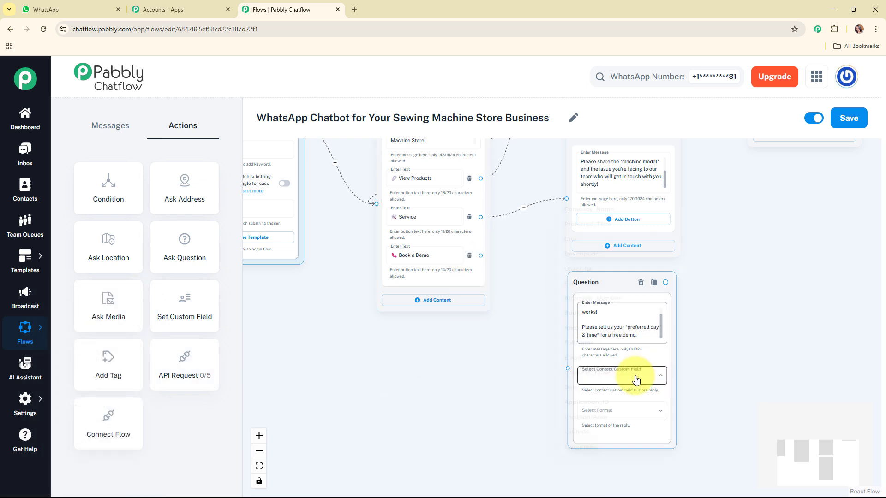
pyautogui.click(600, 156)
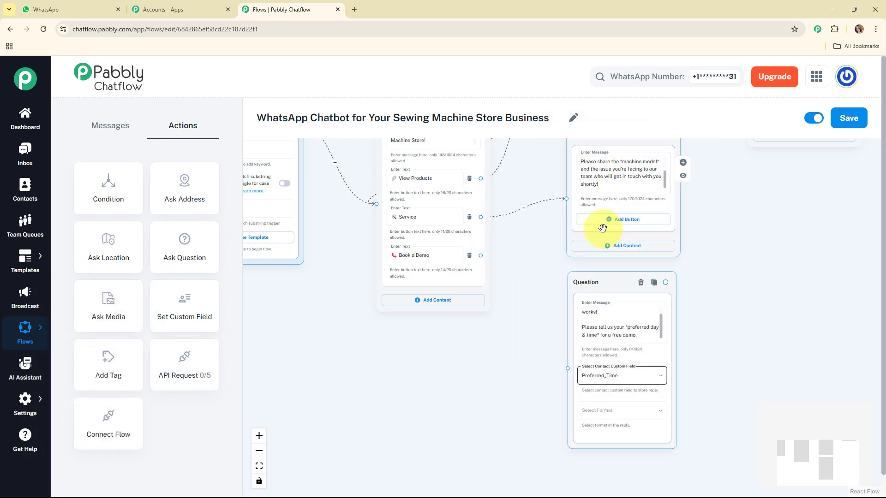
pyautogui.click(617, 415)
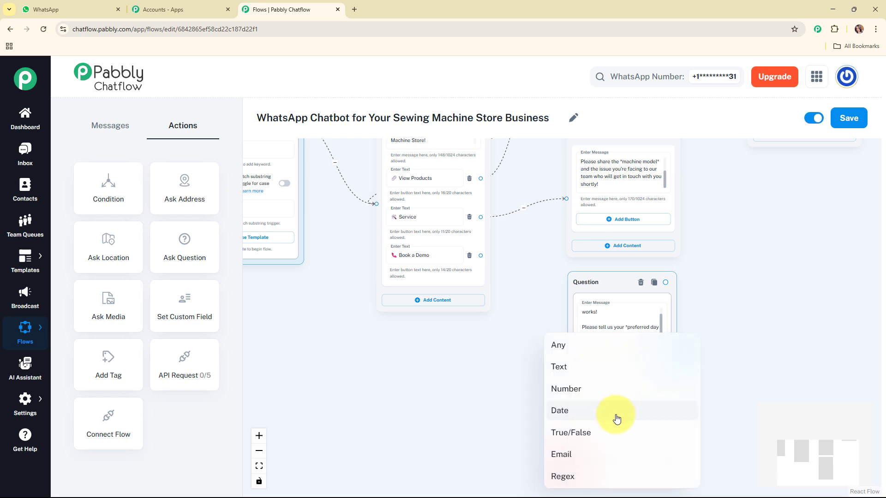
pyautogui.click(603, 368)
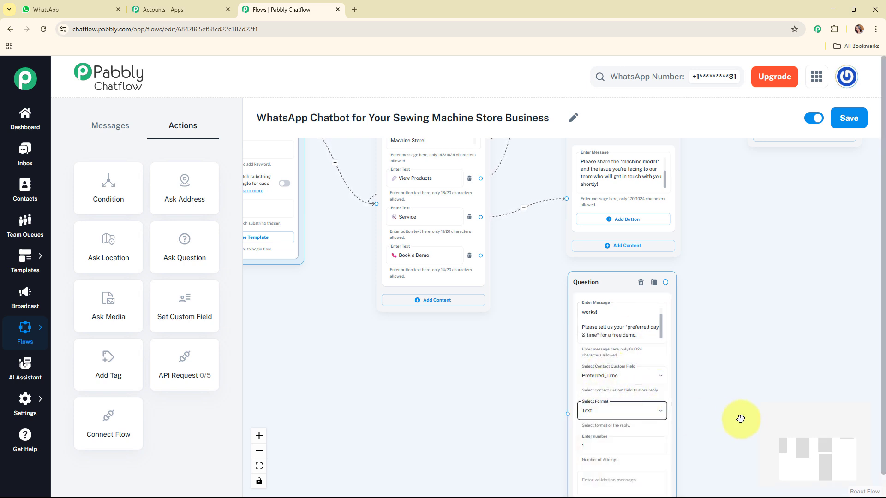
pyautogui.scroll(-4, 807, 456)
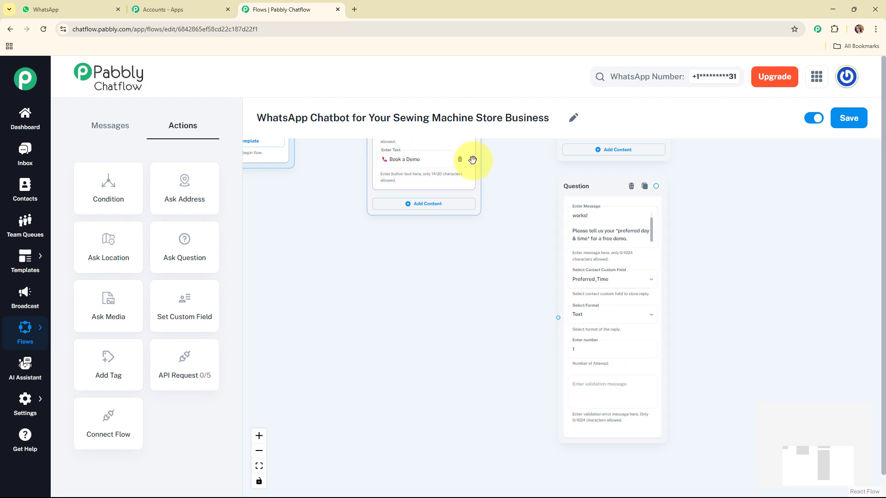
pyautogui.moveTo(471, 160); pyautogui.dragTo(558, 319)
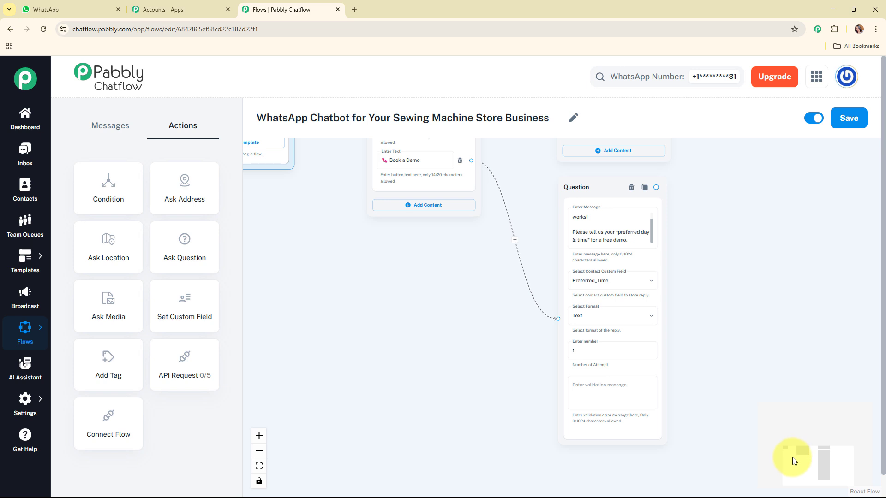
# Step: Link the question to a new Text + Button message reading "Our expert will confirm it with you shortly."
pyautogui.moveTo(791, 458); pyautogui.dragTo(803, 461)
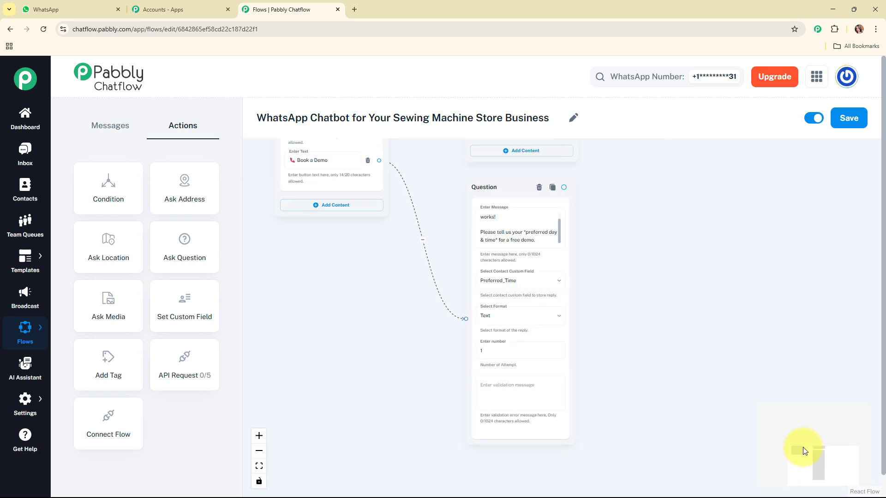
pyautogui.moveTo(564, 187); pyautogui.dragTo(600, 274)
pyautogui.click(643, 287)
pyautogui.click(688, 275)
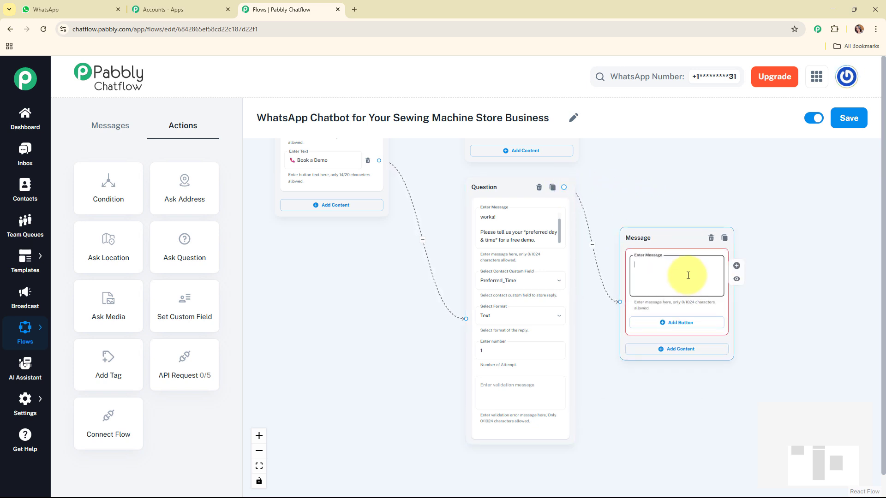
pyautogui.write('Our expert will confirm it with you shortly.')
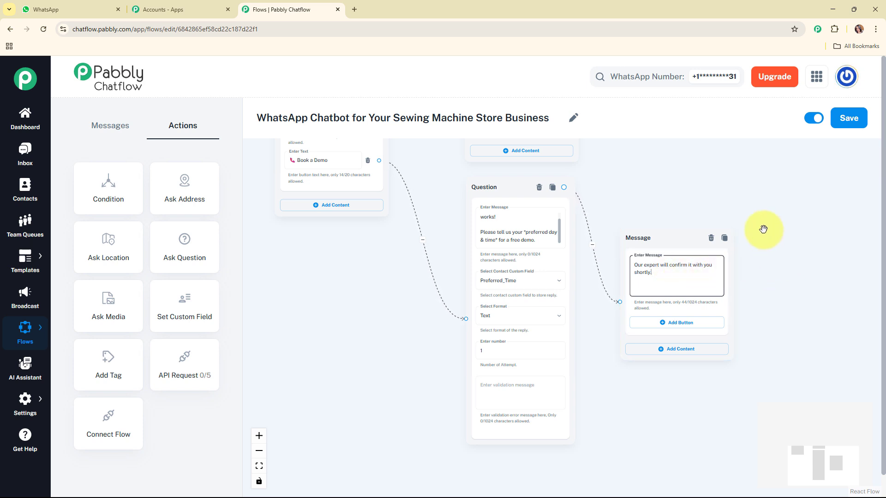
# Step: Review the whole flow layout, save the flow and dismiss the notification
pyautogui.scroll(-1, 763, 229)
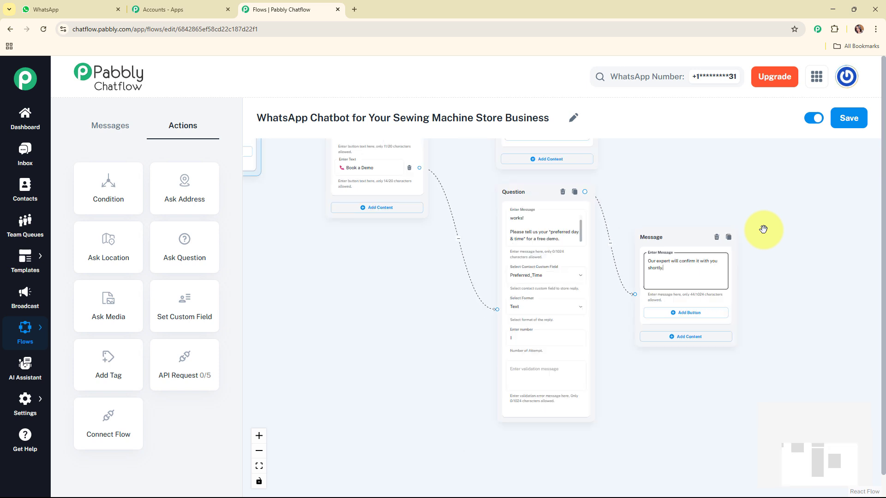
pyautogui.scroll(-2, 763, 229)
pyautogui.moveTo(803, 425); pyautogui.dragTo(816, 403)
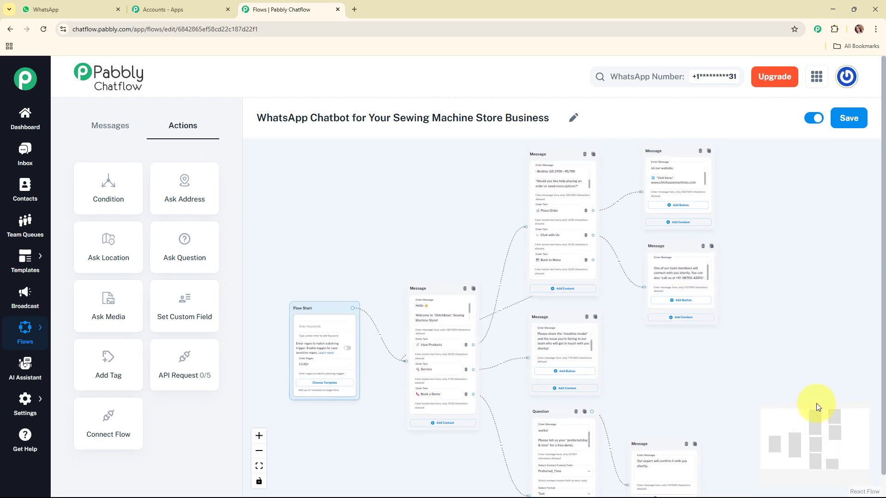
pyautogui.click(596, 335)
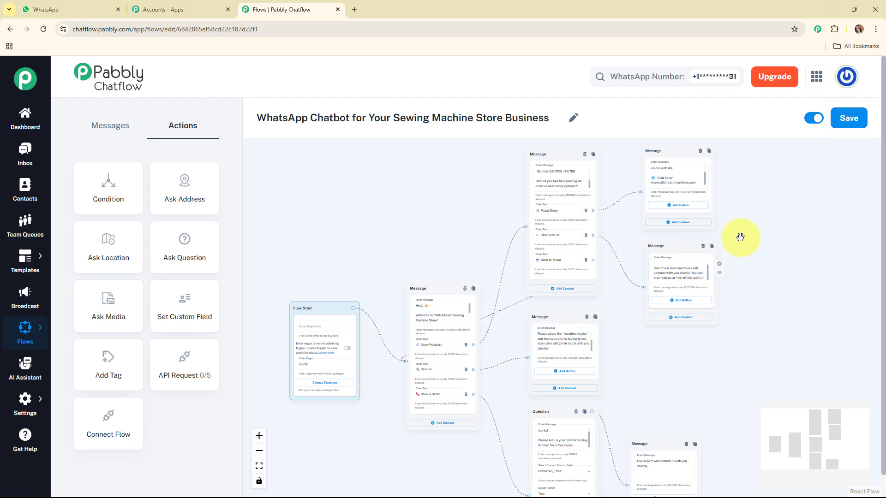
pyautogui.click(846, 128)
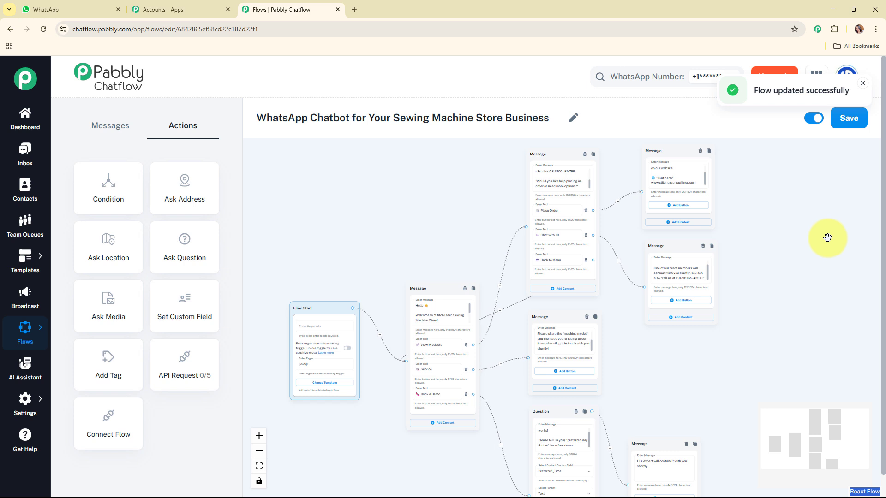
pyautogui.click(864, 84)
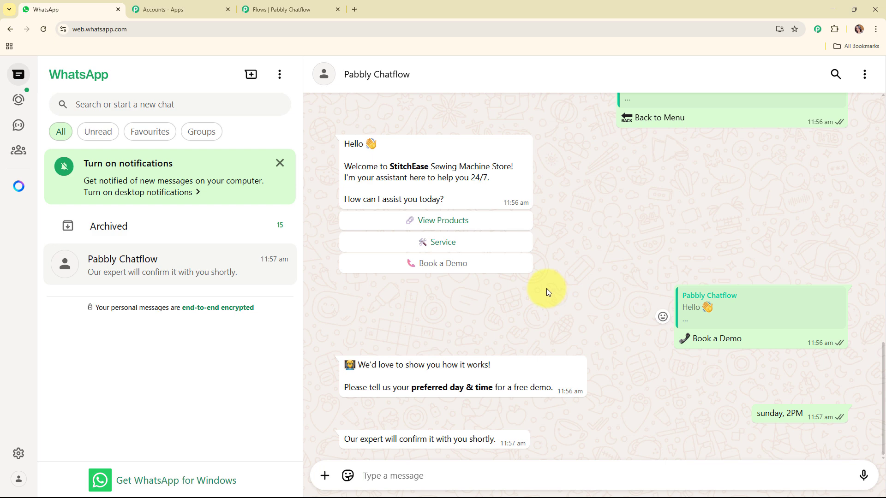
# Step: Switch to WhatsApp and clear all messages from the Pabbly Chatflow chat
pyautogui.click(864, 78)
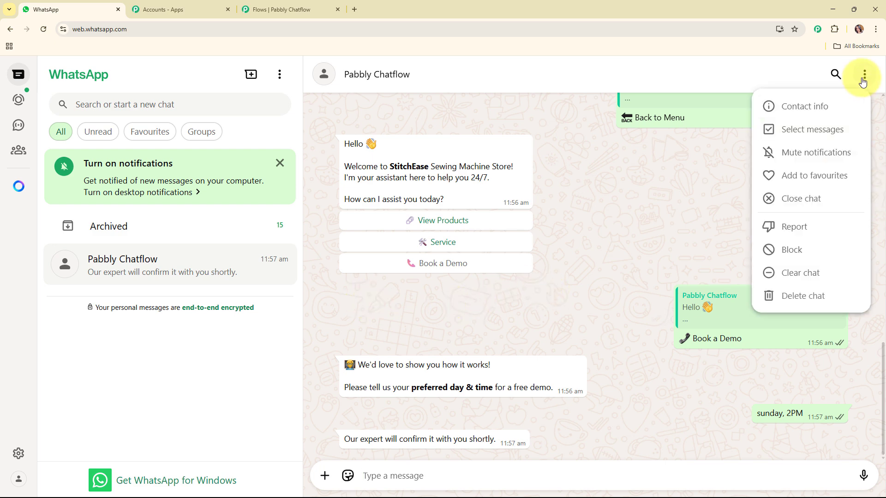
pyautogui.click(821, 279)
pyautogui.click(548, 318)
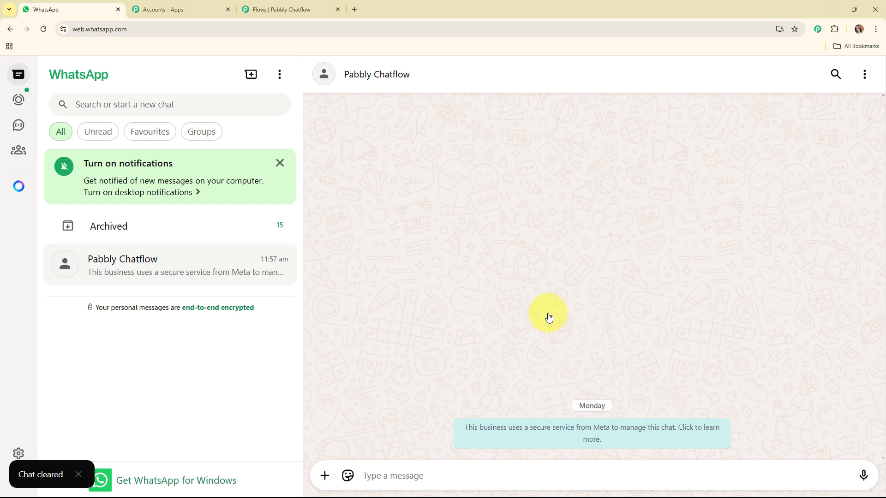
# Step: Test the chatbot by sending "Hey can you please give us a demo" and choosing the Book a Demo and Service replies
pyautogui.write('He')
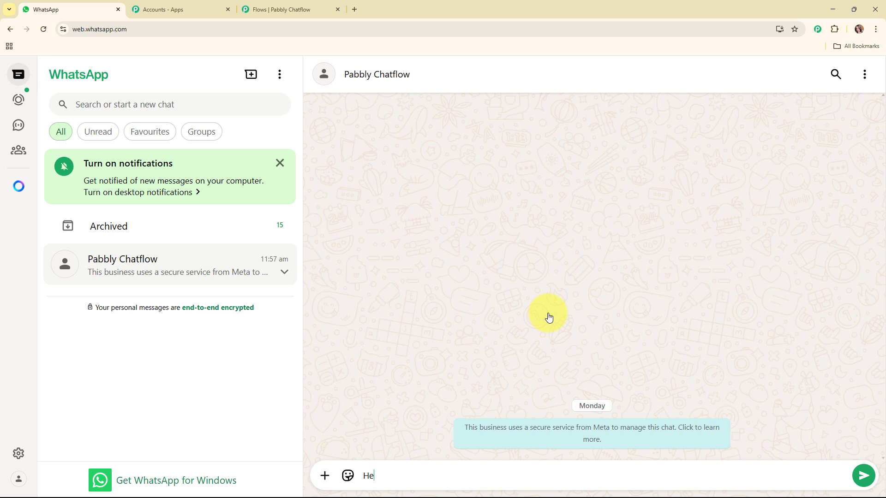
pyautogui.write('y')
pyautogui.write('can you please give us a demo')
pyautogui.press('Return')
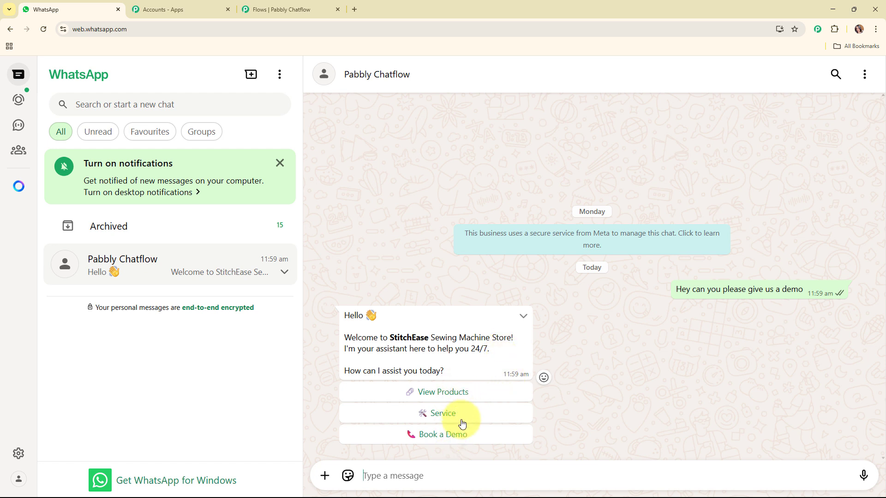
pyautogui.click(456, 436)
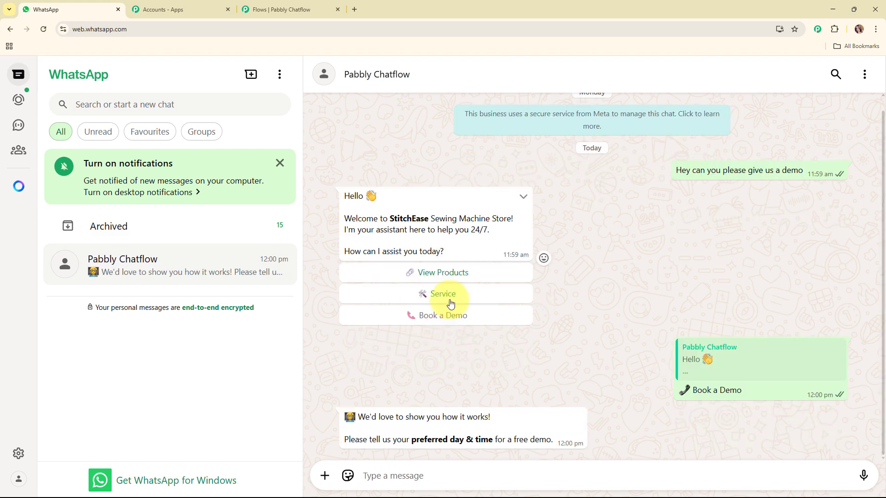
pyautogui.click(451, 299)
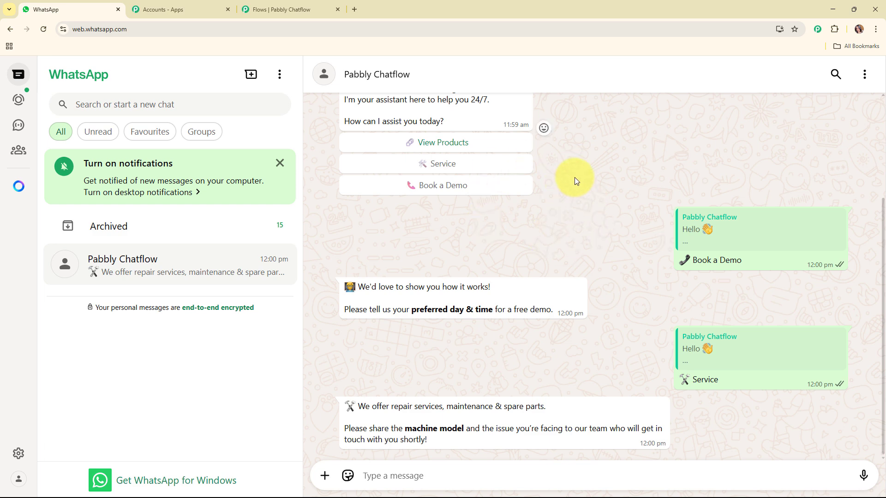
# Step: Switch to the Pabbly Chatflow flow and review the welcome message with its linked reply branches
pyautogui.click(270, 6)
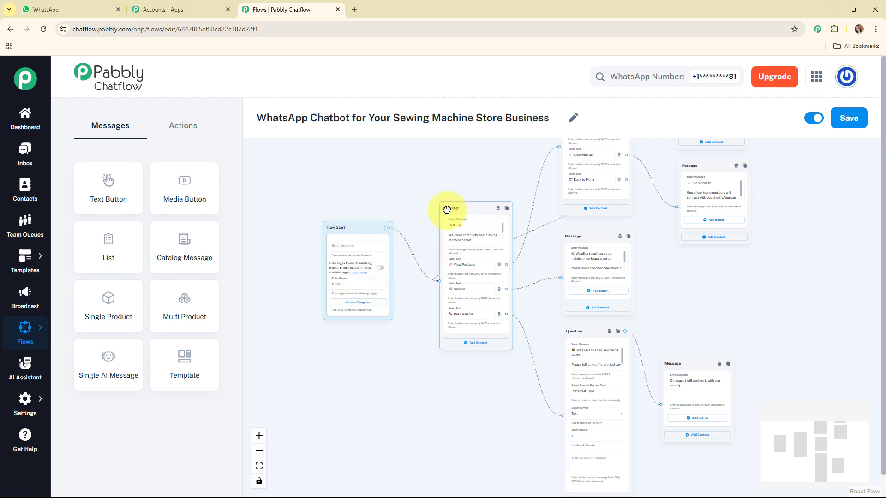
pyautogui.click(483, 236)
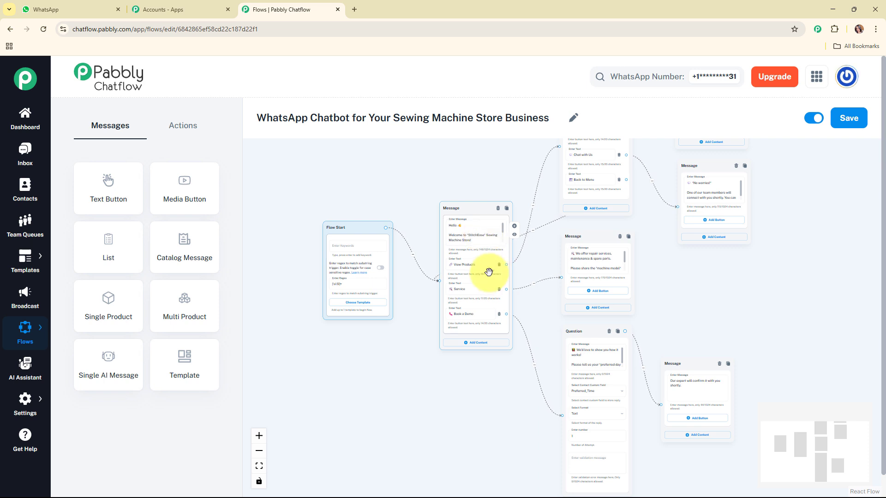
pyautogui.click(686, 311)
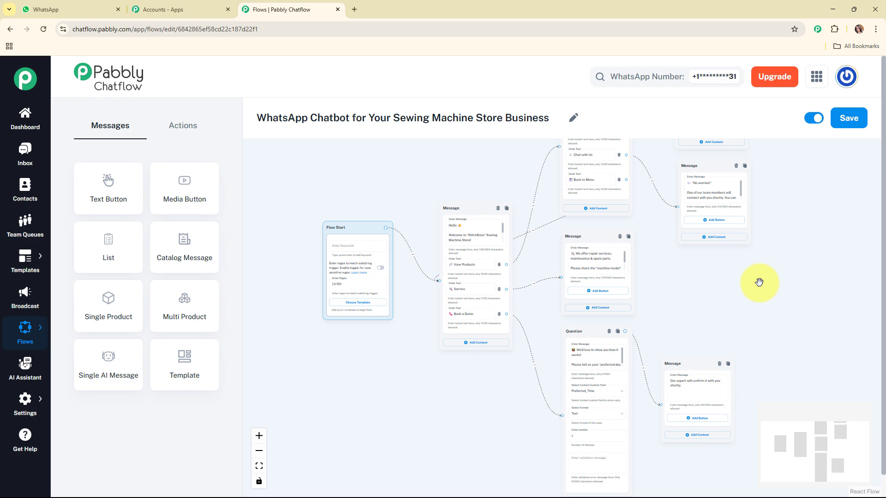
pyautogui.moveTo(759, 282); pyautogui.dragTo(662, 287)
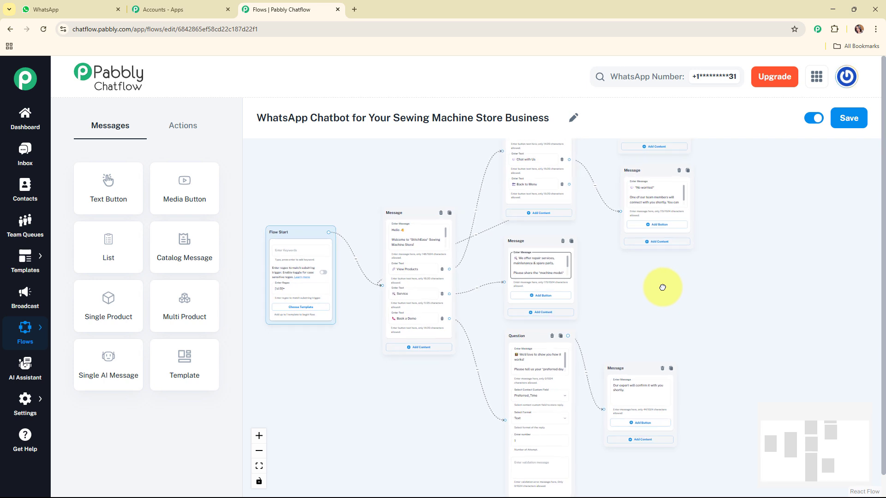